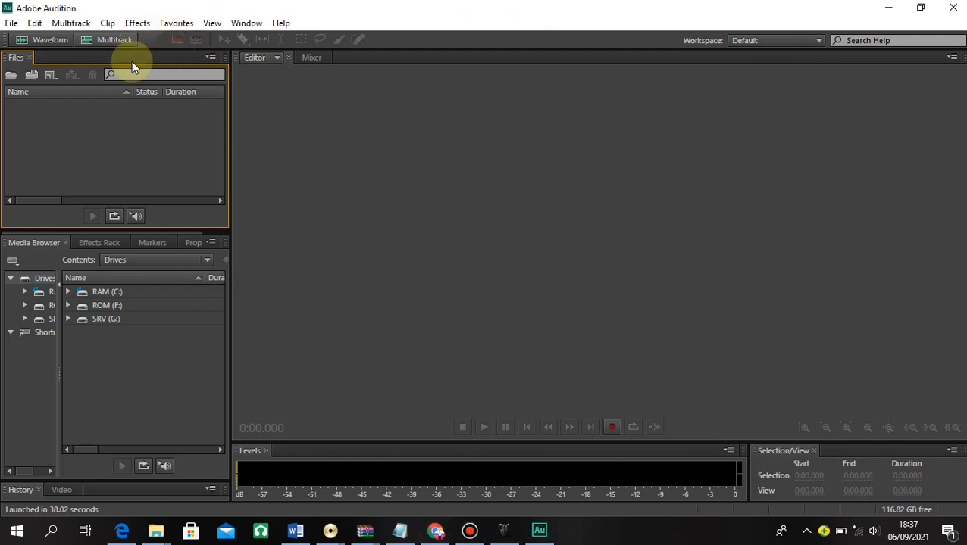
left_click(13, 24)
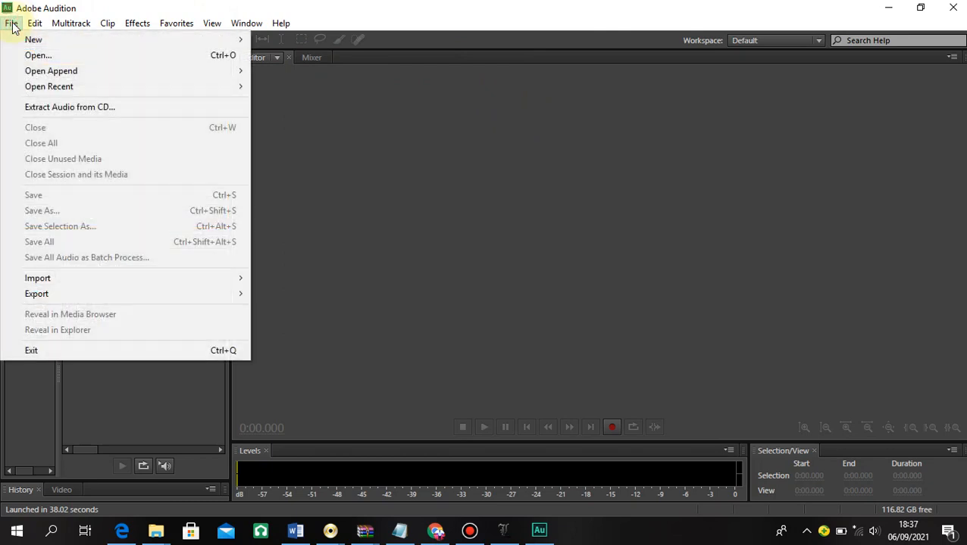
mouse_move(30, 39)
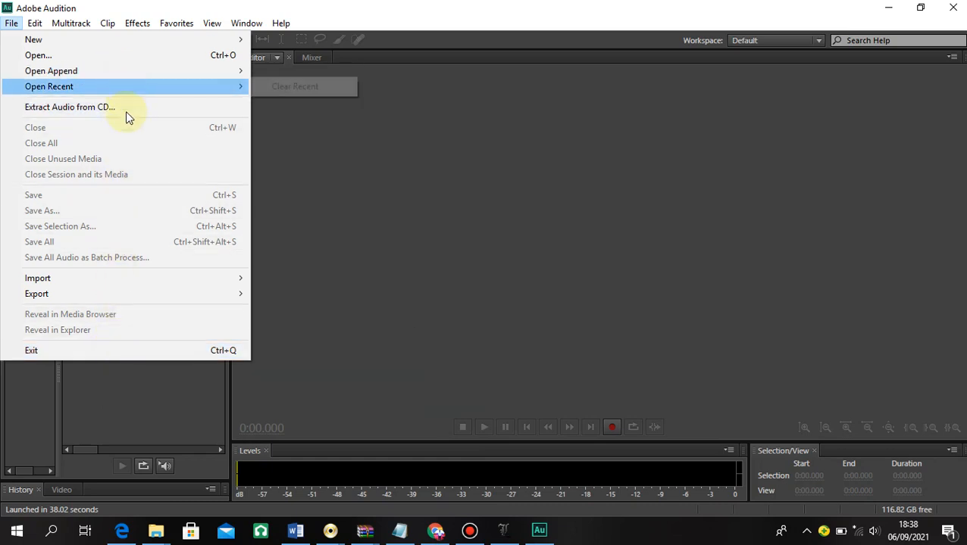
left_click(295, 157)
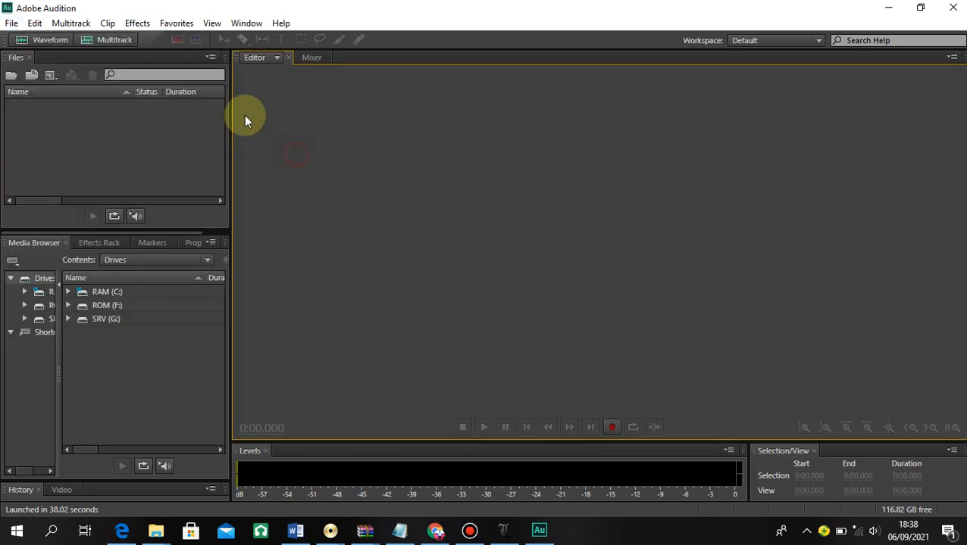
left_click(35, 24)
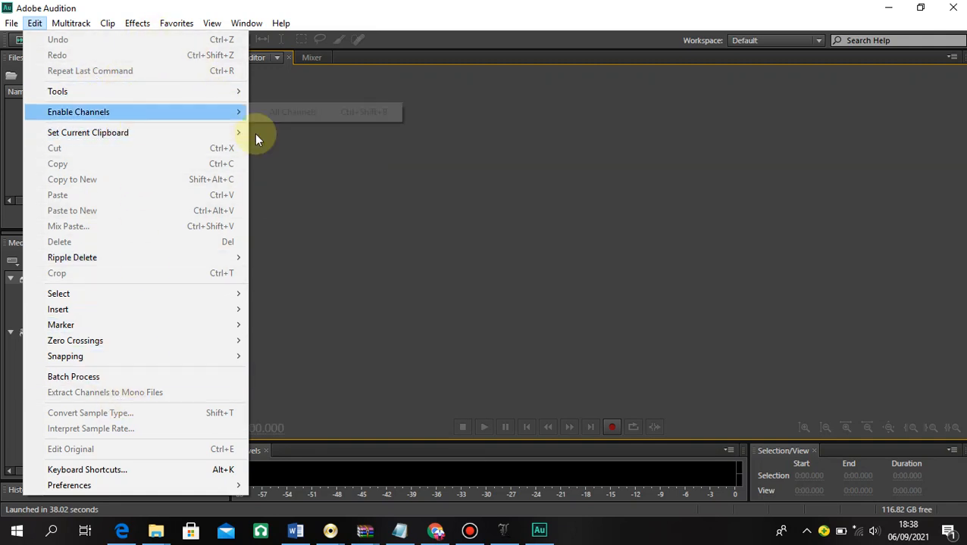
left_click(281, 153)
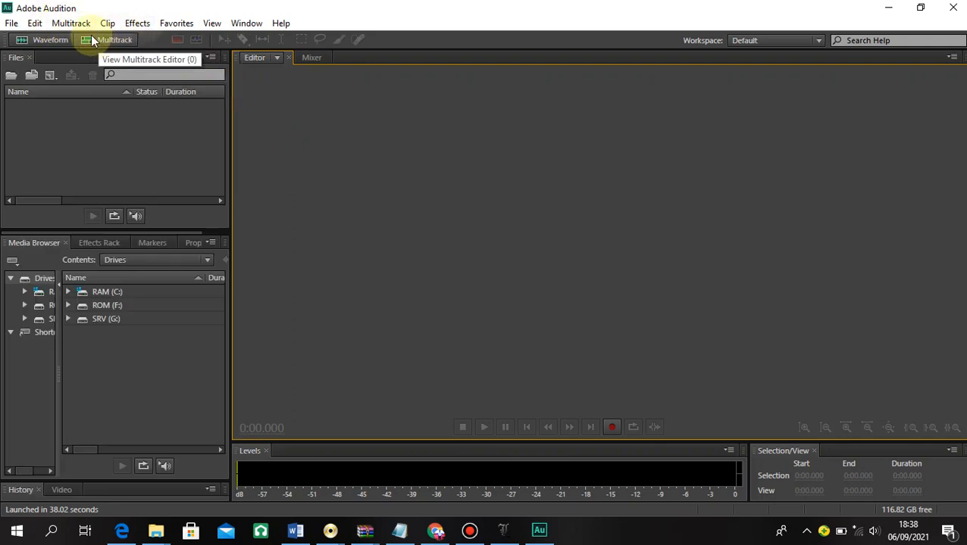
left_click(14, 24)
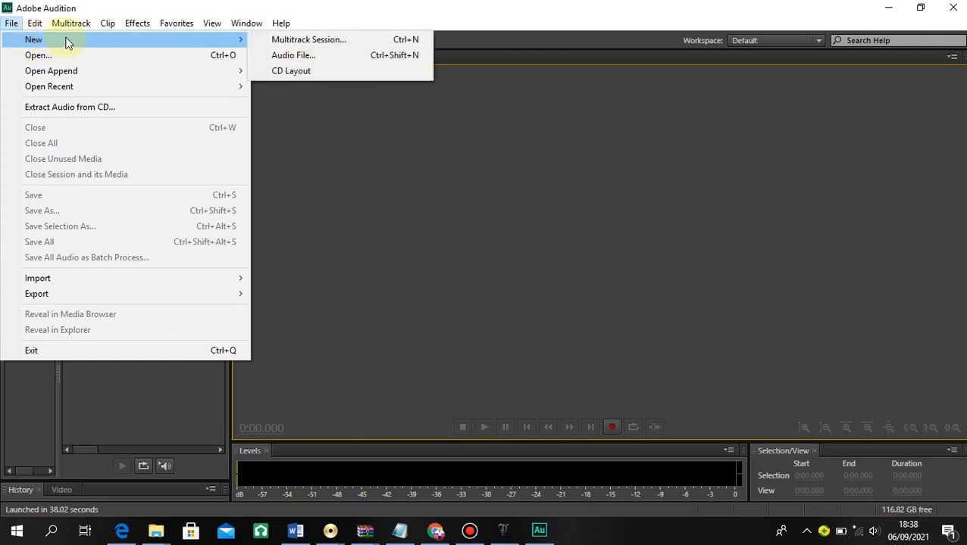
left_click(362, 155)
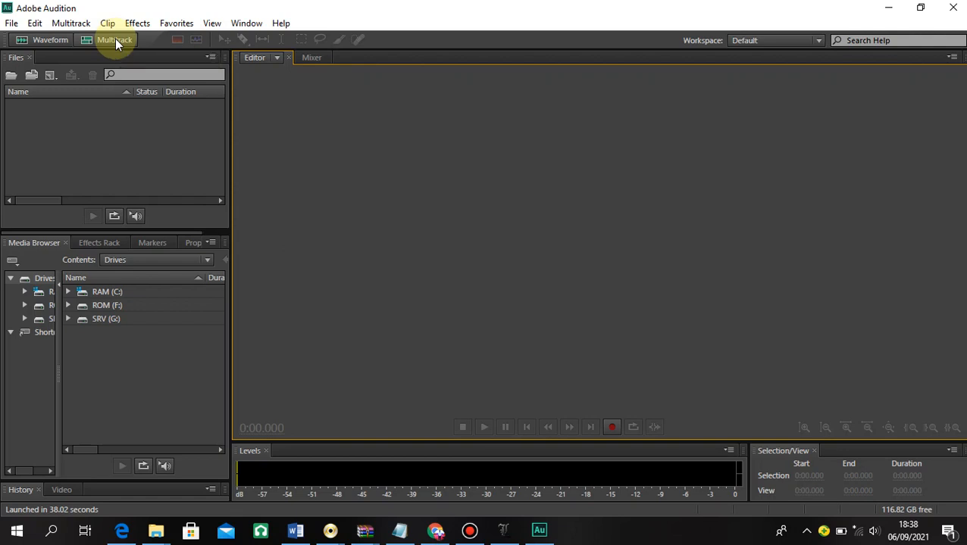
left_click(10, 24)
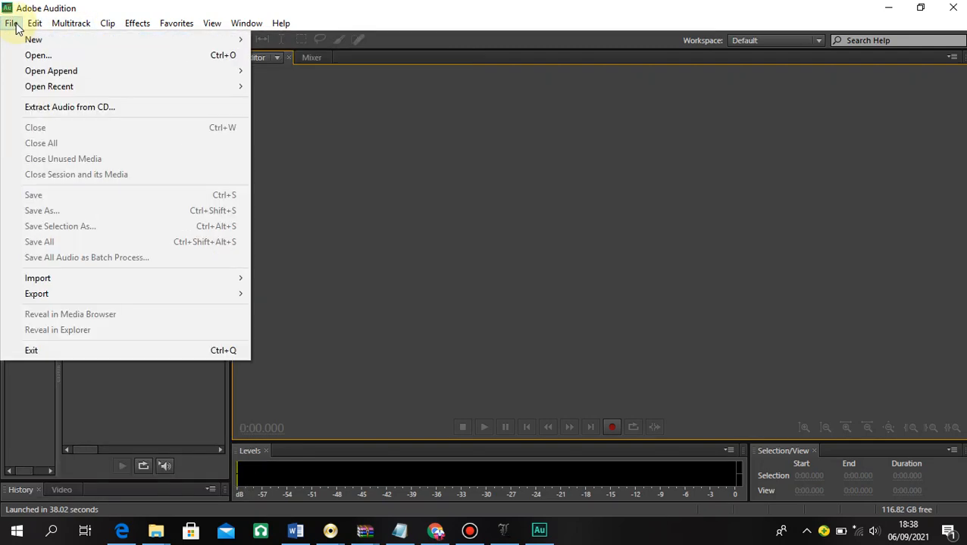
left_click(15, 26)
- Start a new multitrack session named Agape, using the Documents\Adobe\Audition\5.0 folder as its location
left_click(11, 23)
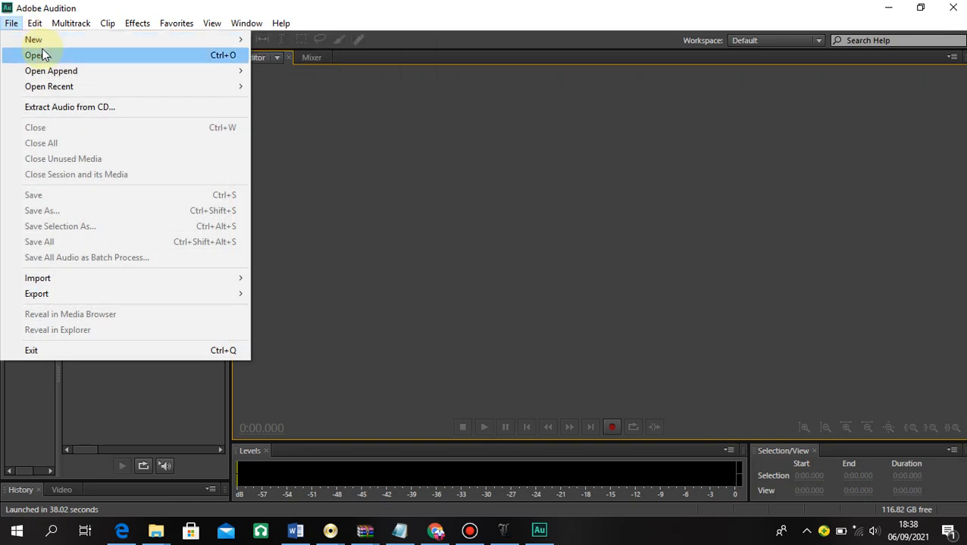
mouse_move(39, 38)
left_click(282, 42)
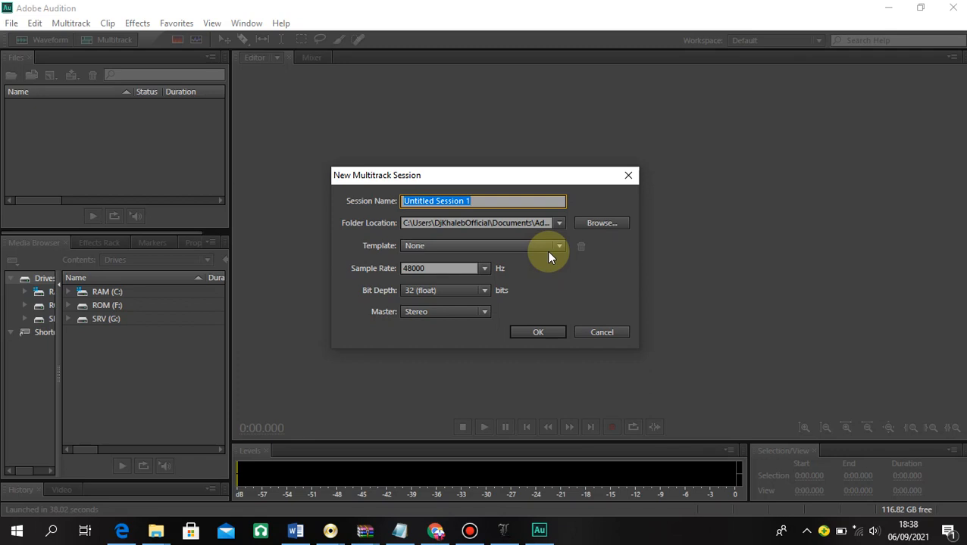
type("Agape")
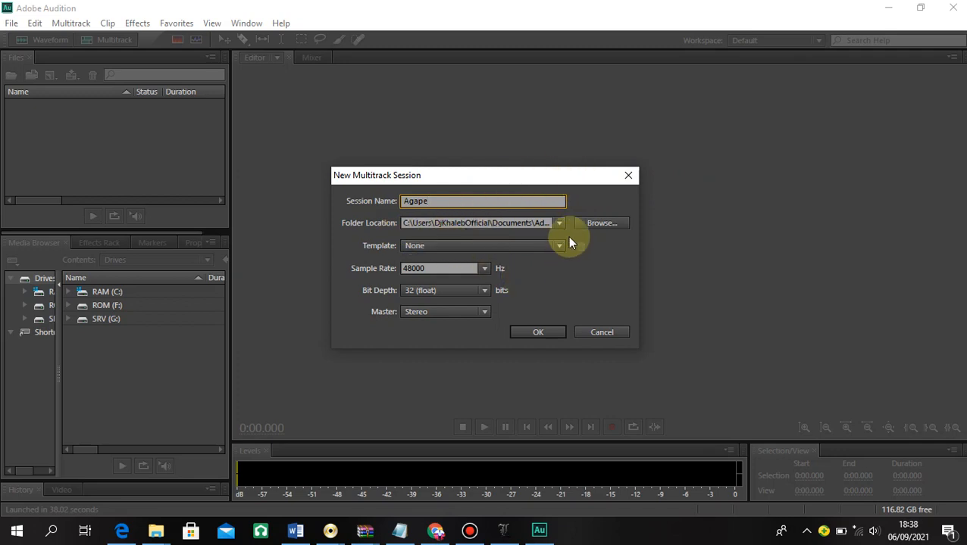
left_click(587, 224)
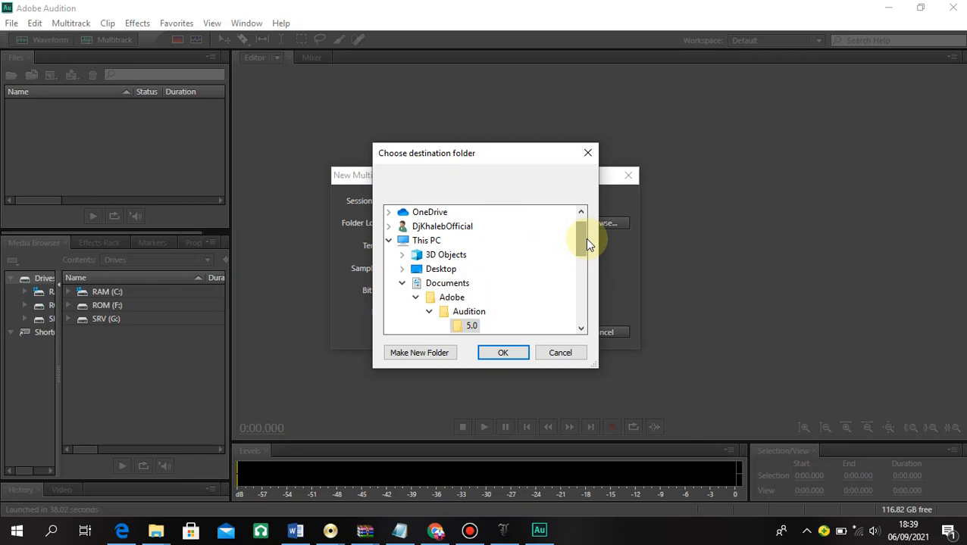
left_click_drag(582, 240, 580, 253)
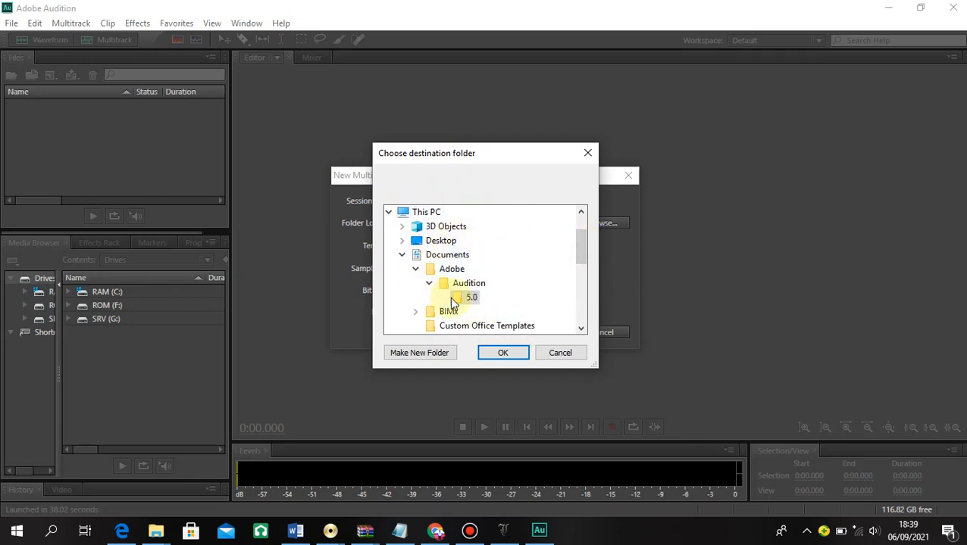
left_click(504, 354)
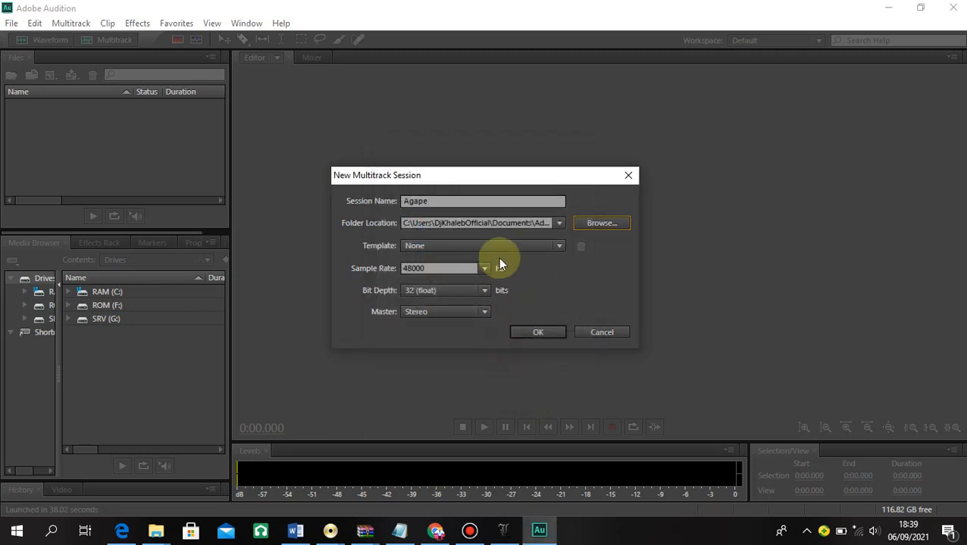
- Create the session with no template, a 48000 Hz sample rate, 32 (float) bit depth and a Stereo master
left_click(559, 247)
left_click(559, 247)
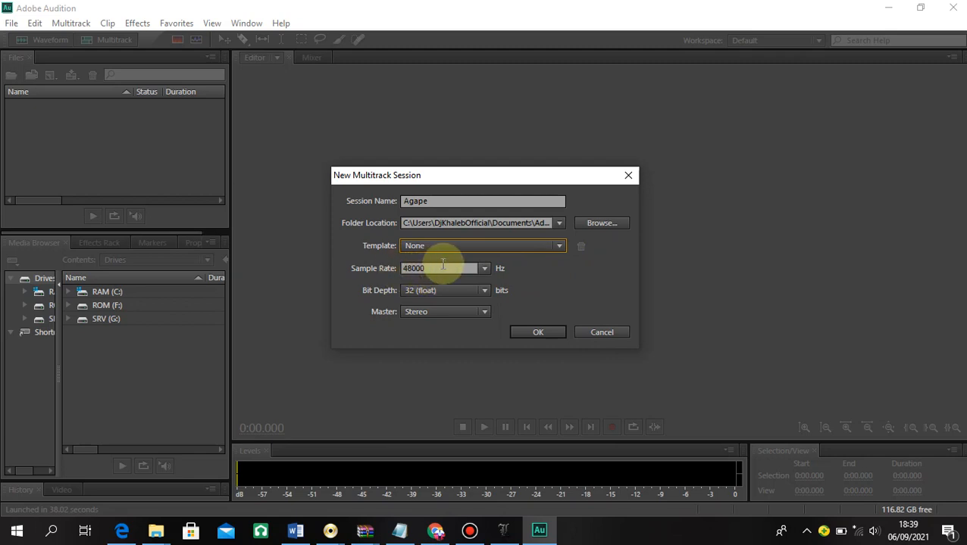
left_click(485, 290)
left_click(486, 289)
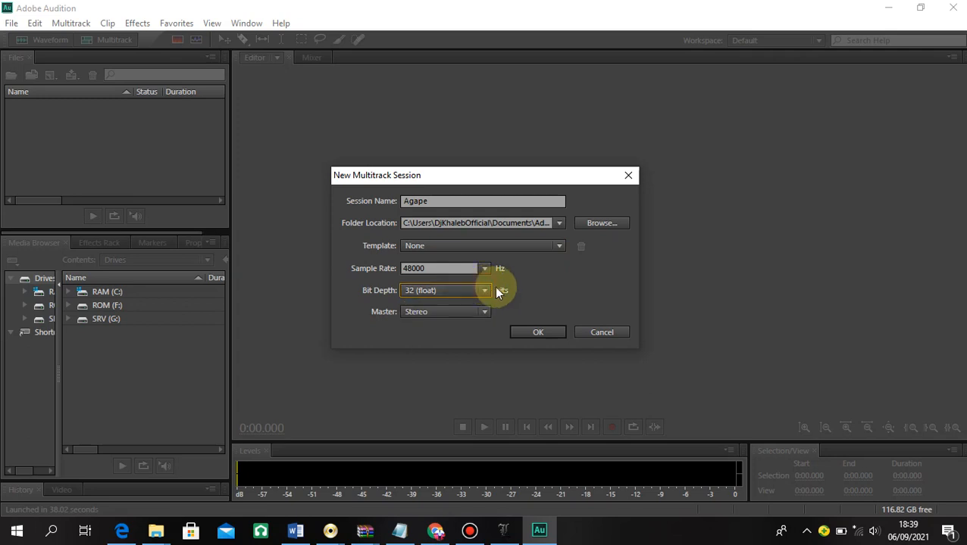
left_click(483, 311)
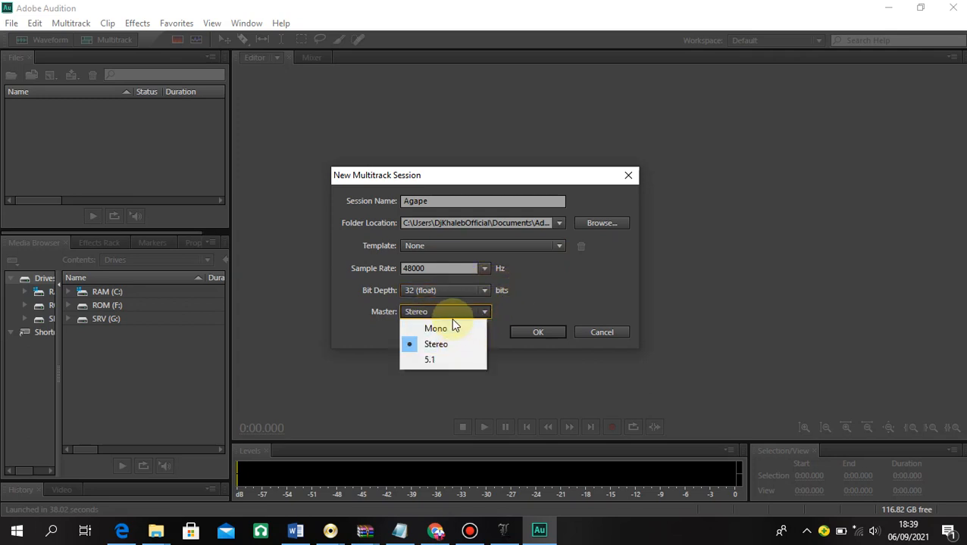
left_click(510, 313)
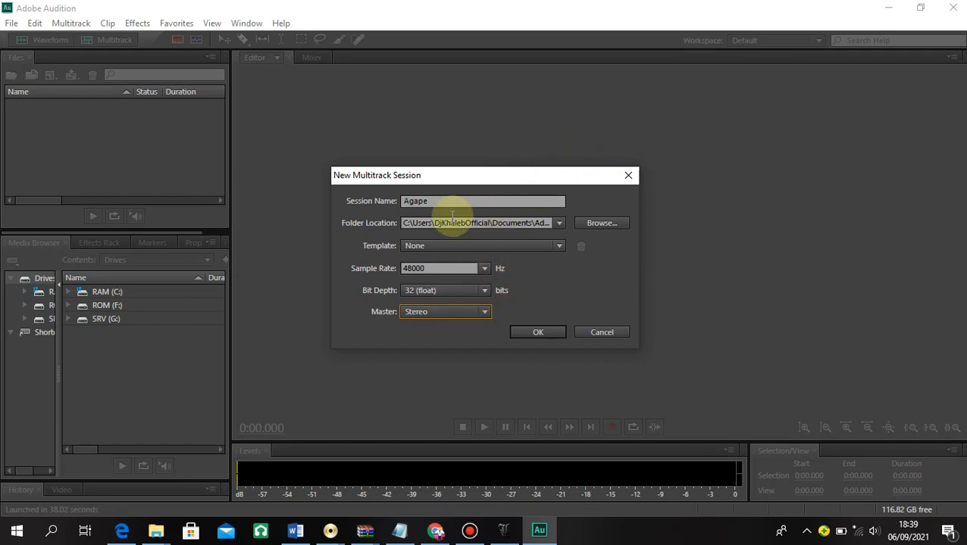
left_click(545, 333)
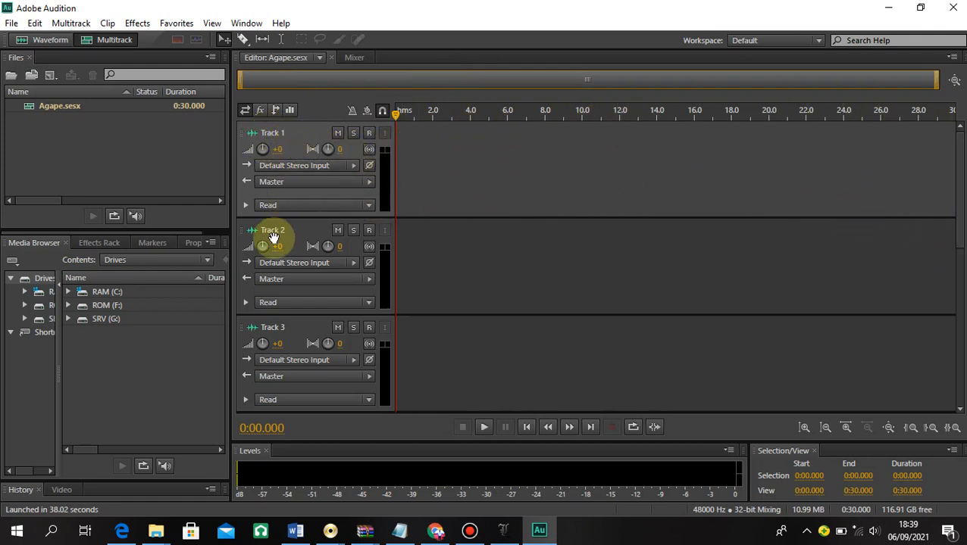
- Examine the tracks of the Agape session from Track 1 down to the Master track
scroll(405, 349, "down", 1)
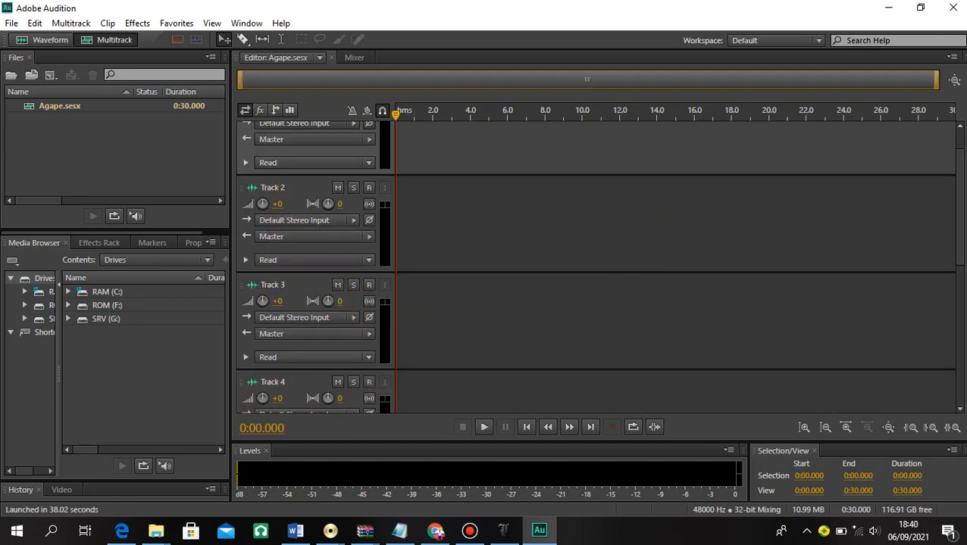
scroll(958, 248, "up", 1)
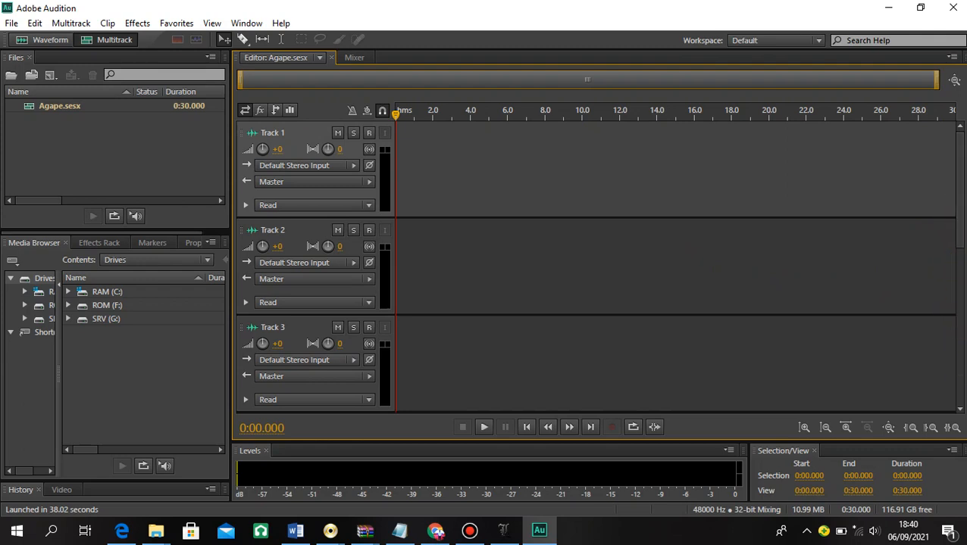
left_click(958, 412)
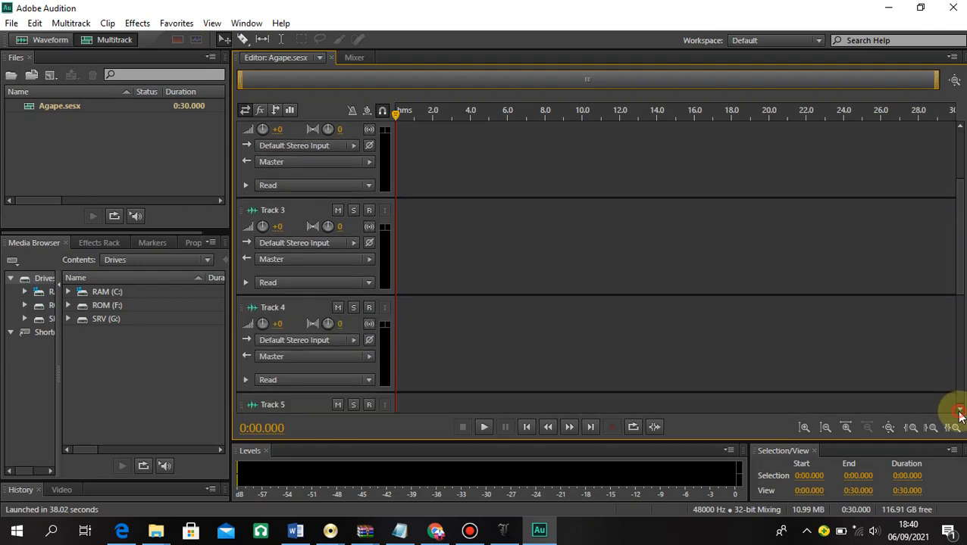
left_click(959, 411)
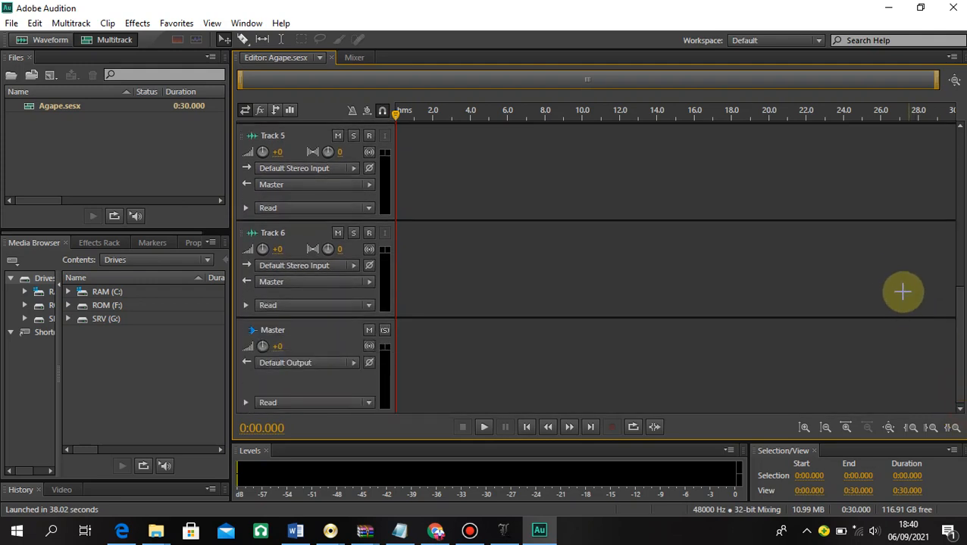
scroll(887, 256, "up", 5)
scroll(896, 230, "down", 5)
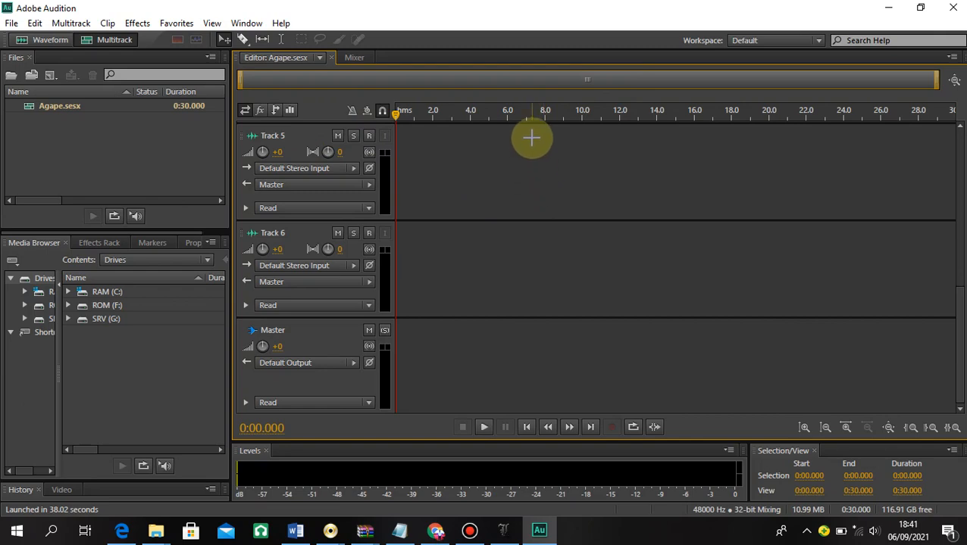
- Insert the desktop audio file "khaleb on the" at the start of Track 5, accepting a copy conformed to the session's sample rate
left_click(887, 7)
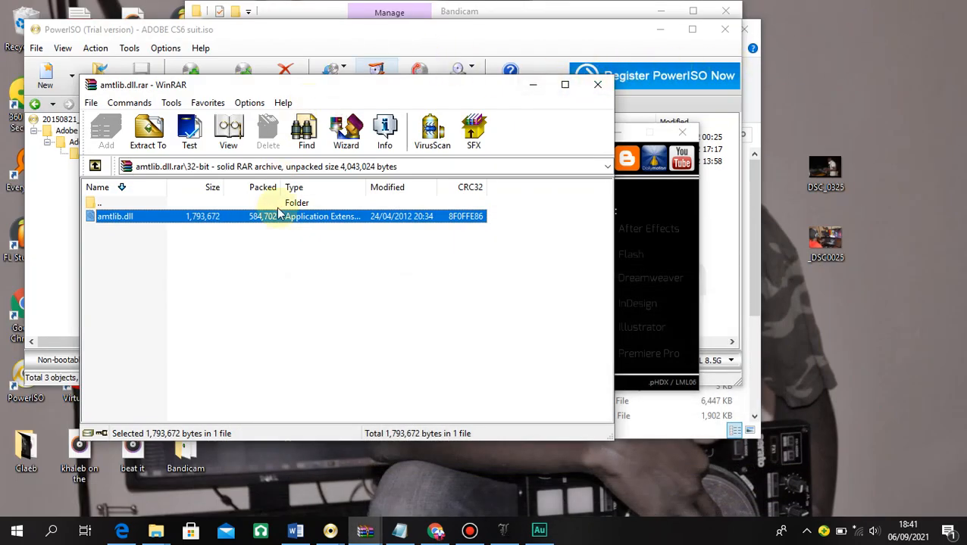
left_click(532, 85)
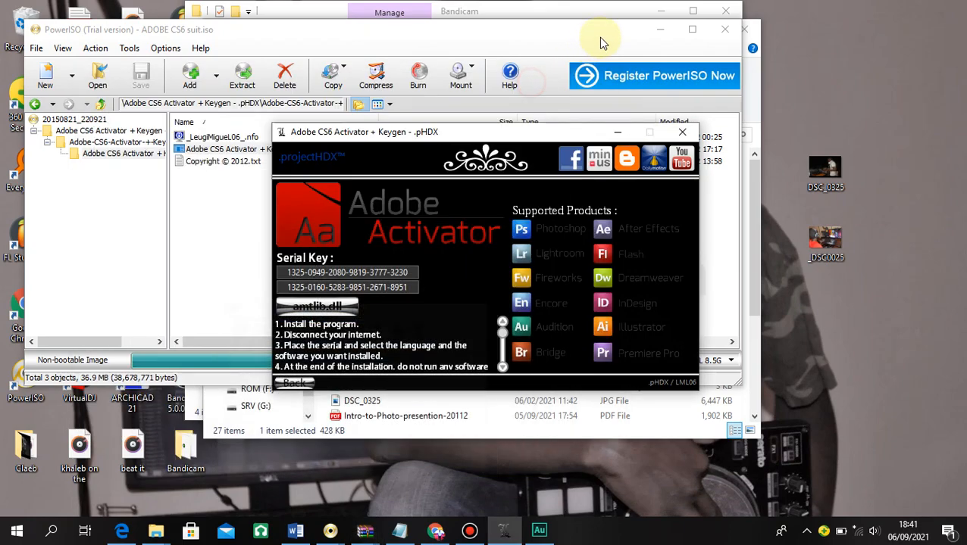
left_click(661, 35)
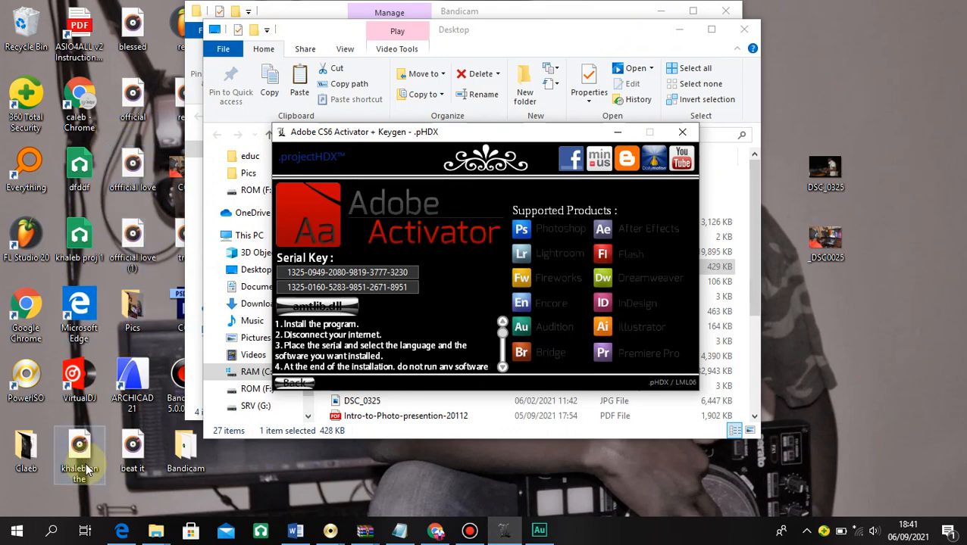
left_click_drag(82, 468, 386, 172)
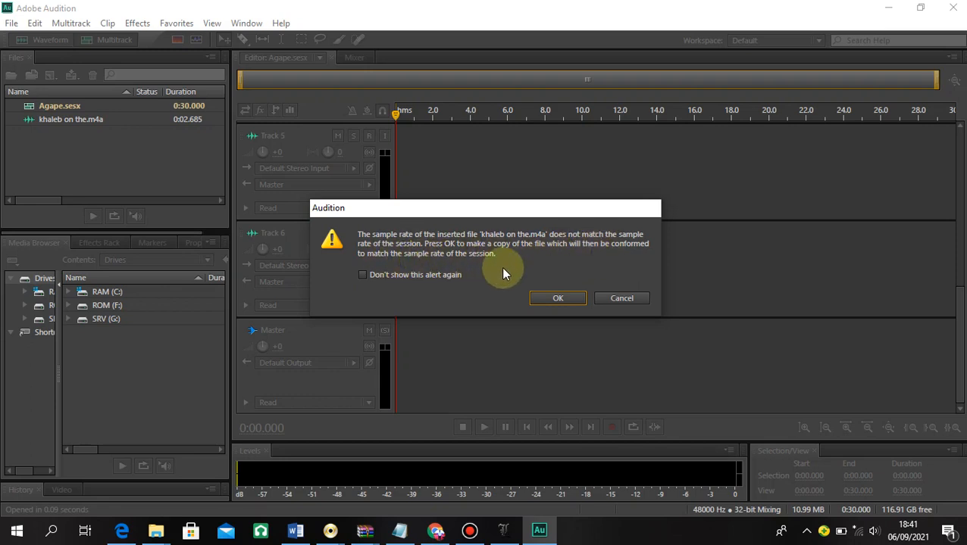
left_click(557, 300)
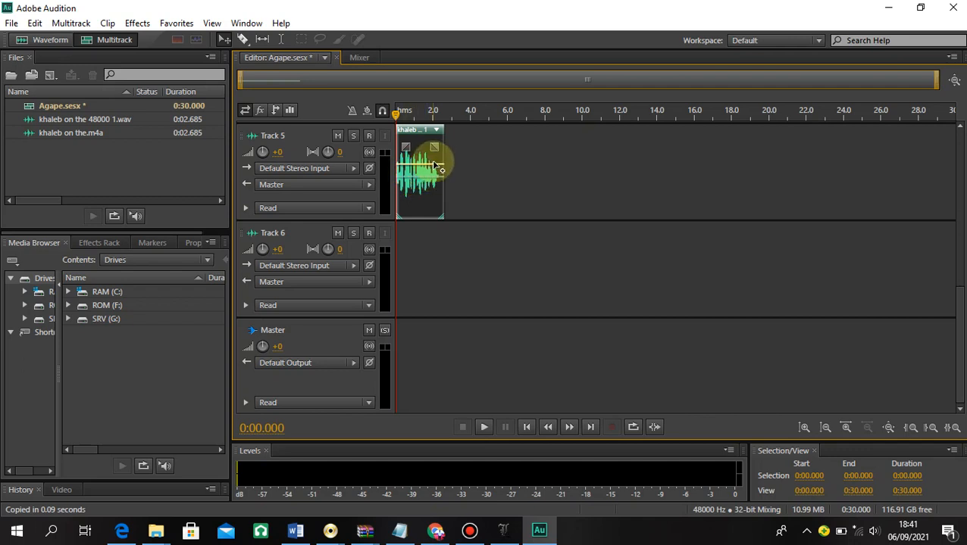
- Play back the clip on Track 5 and inspect it at different timeline zoom levels
key("space")
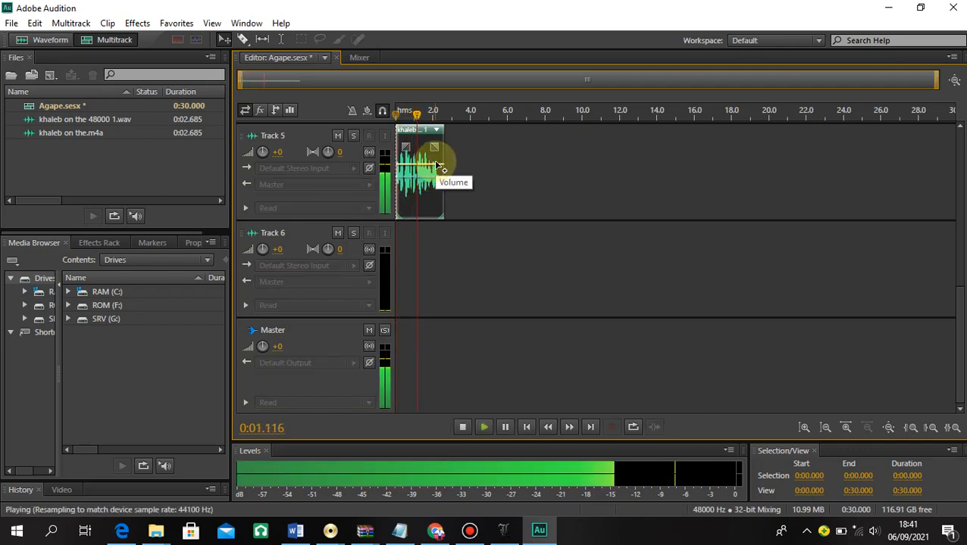
key("space")
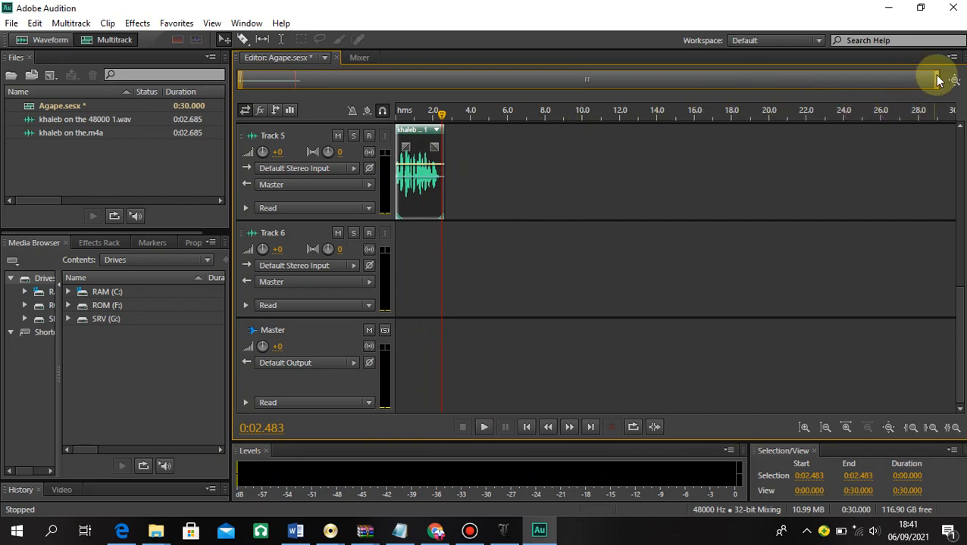
left_click_drag(938, 79, 905, 95)
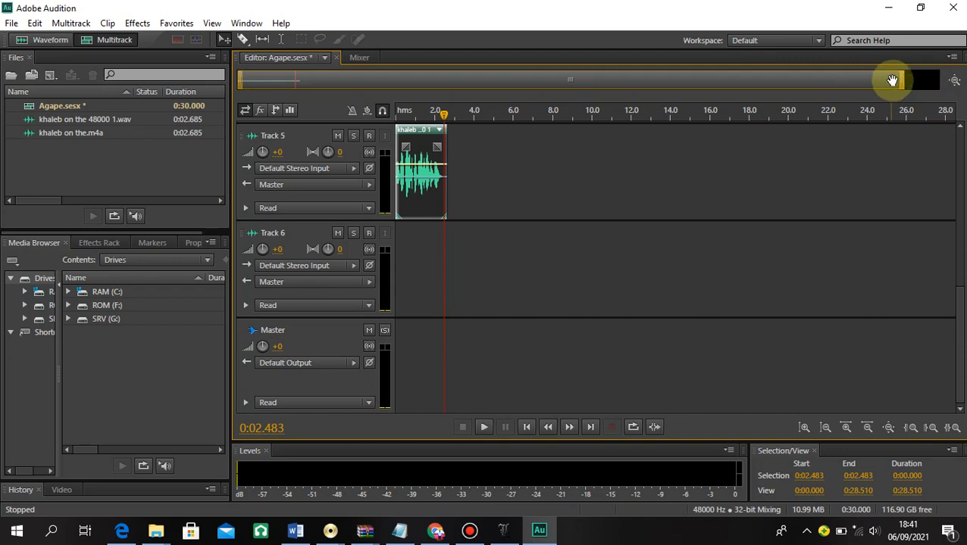
left_click_drag(903, 81, 433, 73)
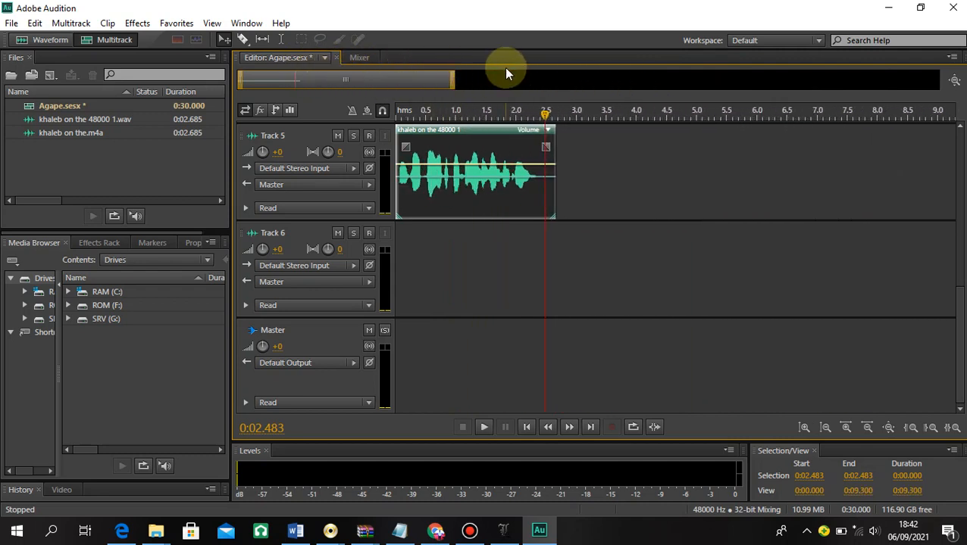
scroll(456, 80, "down", 3)
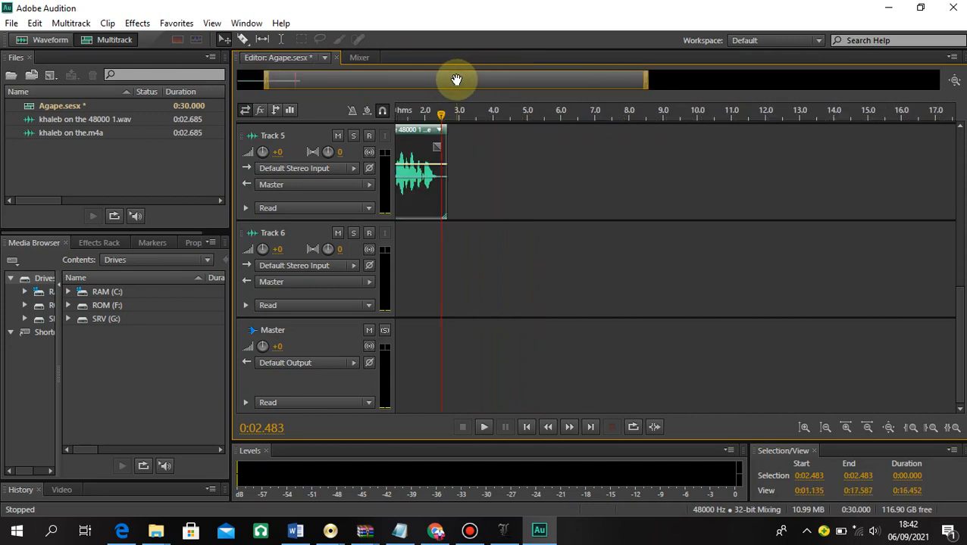
scroll(457, 81, "down", 2)
scroll(457, 80, "up", 4)
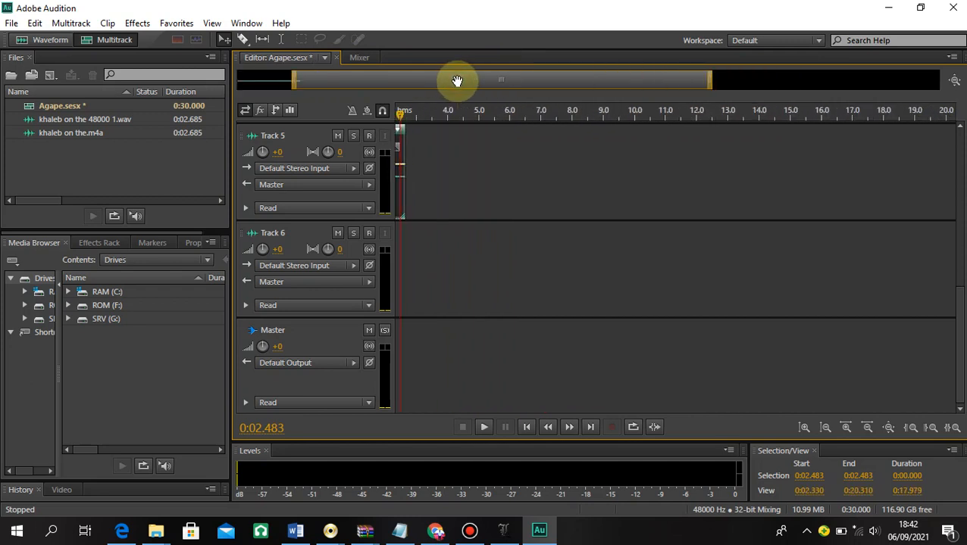
- Bring the Track 5 clip back into view and scrub the playhead along it, ending at 0:02.347
left_click_drag(471, 83, 302, 80)
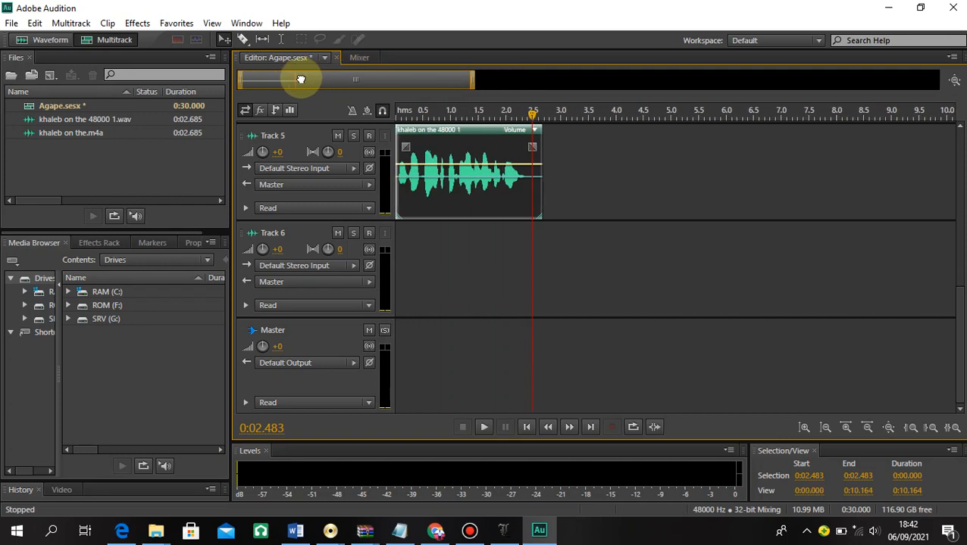
left_click_drag(395, 79, 235, 87)
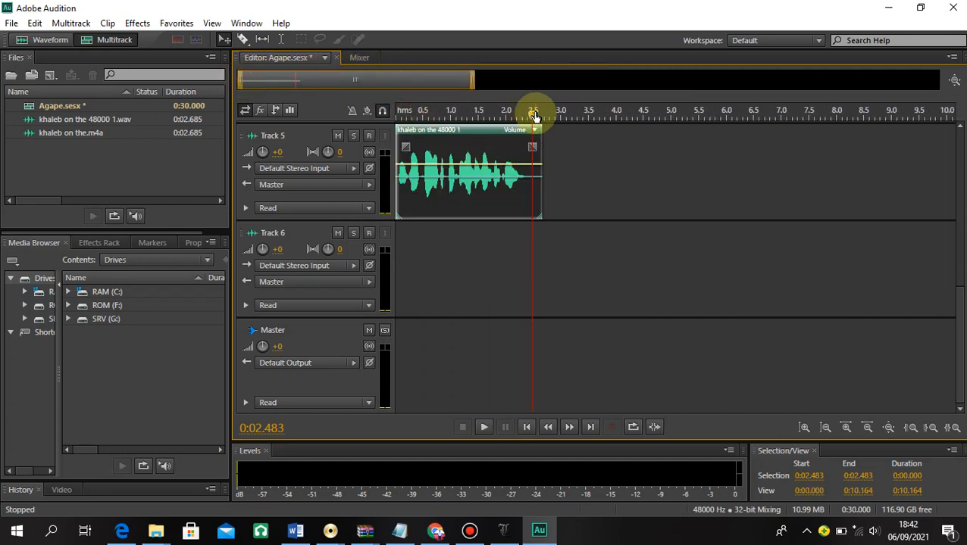
left_click_drag(532, 112, 448, 104)
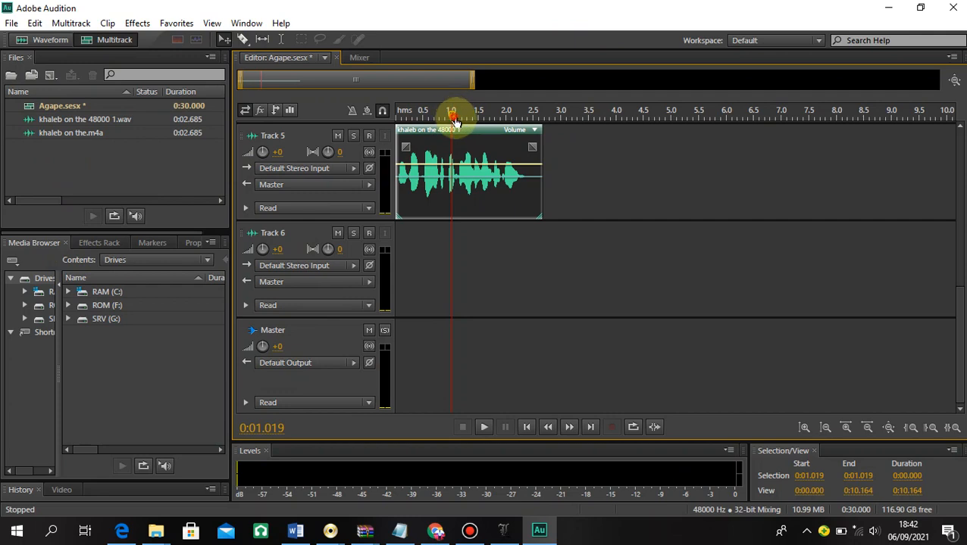
left_click_drag(449, 112, 525, 147)
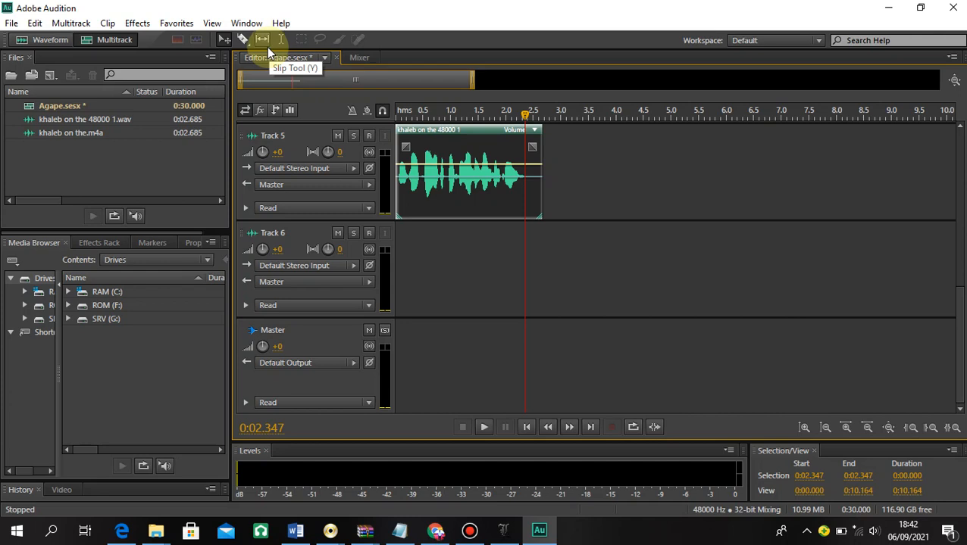
- Insert "Mbeera Levixone - Vine Awards 2021 Performance" from the desktop folder Claeb at the start of Track 6, accepting a copy conformed to the session's sample rate
left_click(890, 7)
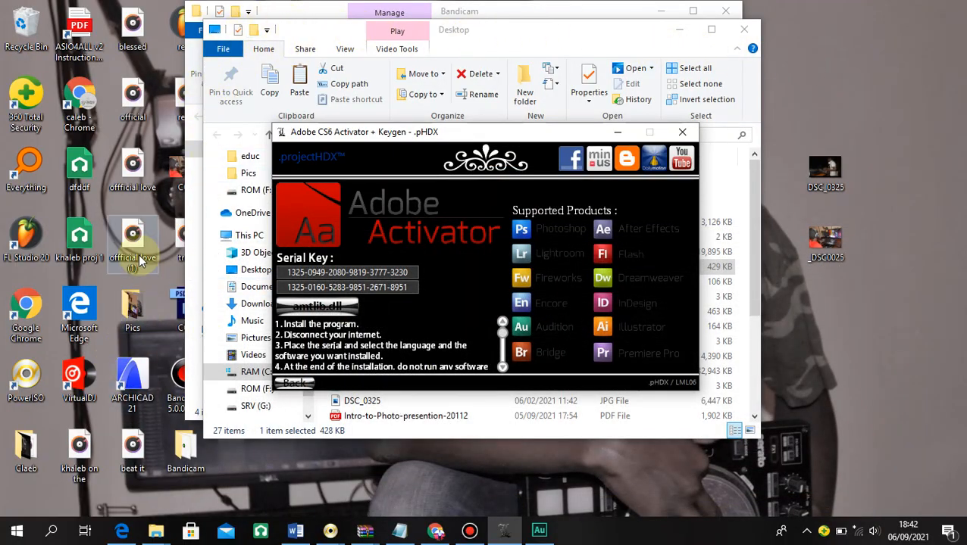
left_click(28, 461)
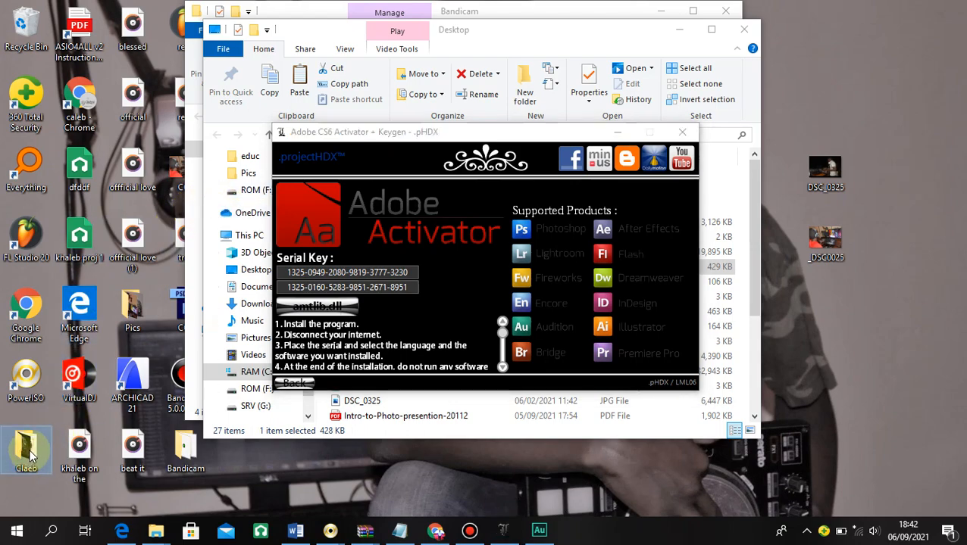
left_click(30, 453)
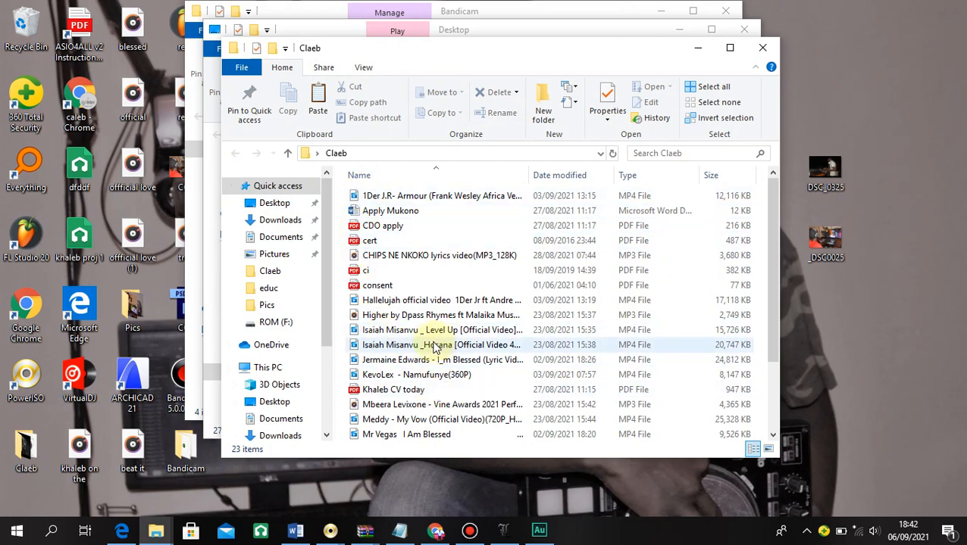
left_click(415, 407)
mouse_move(423, 409)
left_mouse_down()
mouse_move(432, 398)
mouse_move(506, 394)
mouse_move(534, 428)
mouse_move(539, 530)
mouse_move(426, 277)
mouse_move(389, 272)
left_mouse_up()
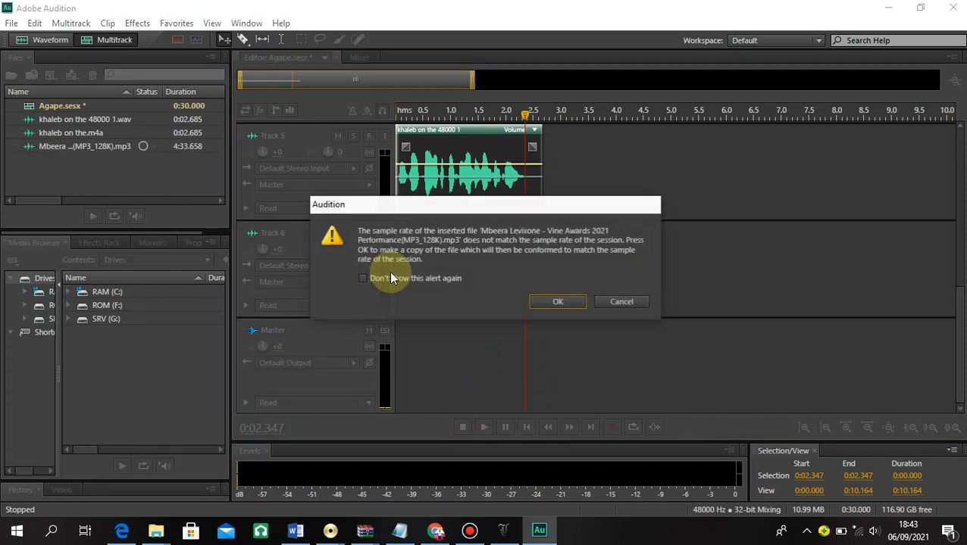
left_click(559, 301)
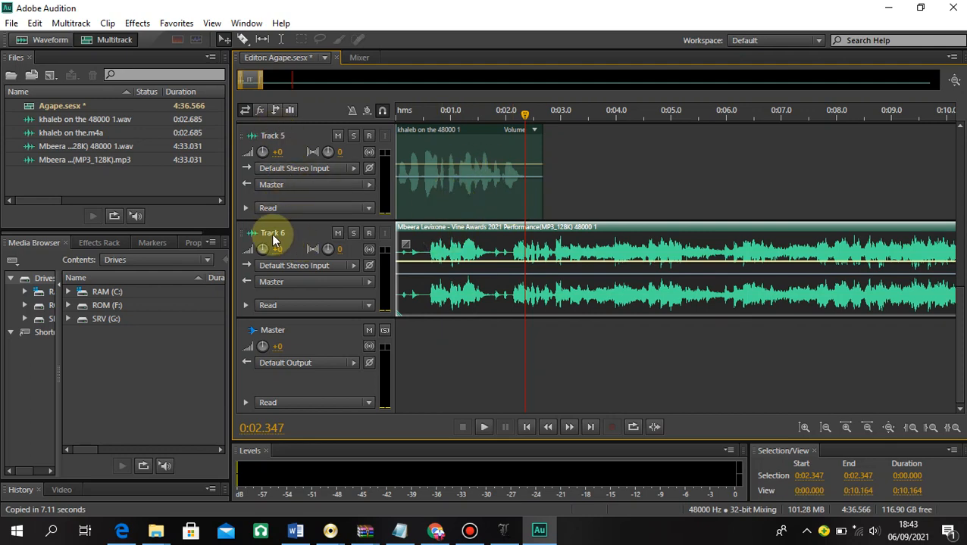
- Reduce the heights of Tracks 1 through 6 so that all of them fit in the editor
scroll(501, 174, "up", 10)
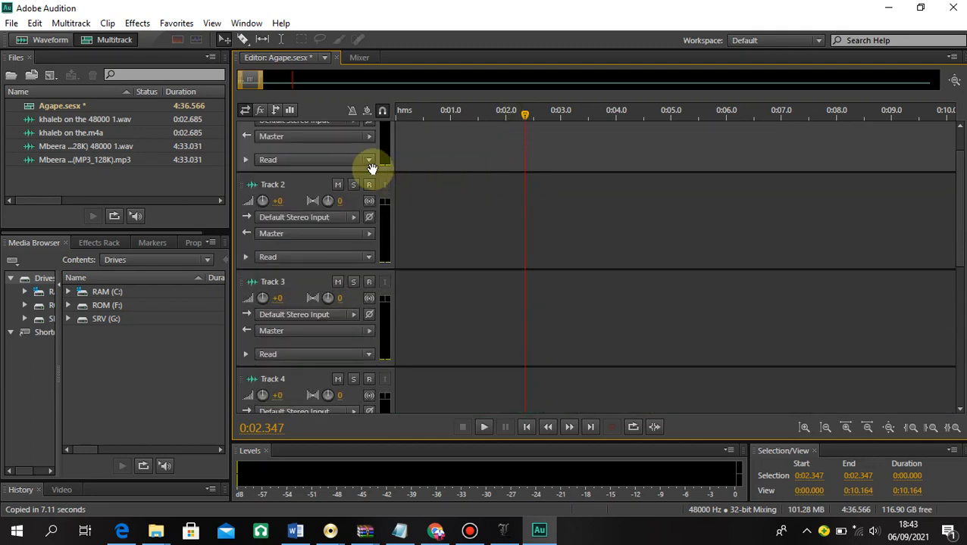
left_click_drag(371, 171, 371, 140)
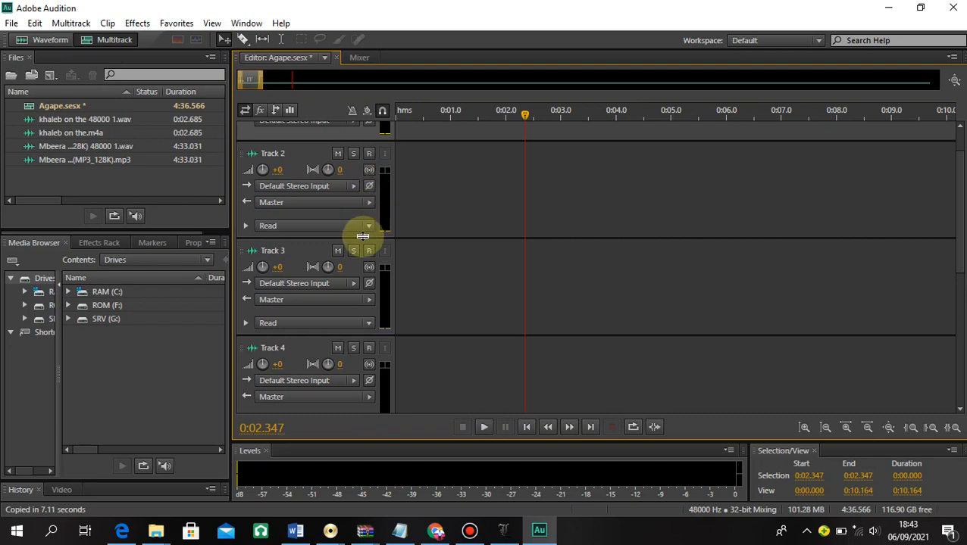
left_click_drag(362, 237, 361, 190)
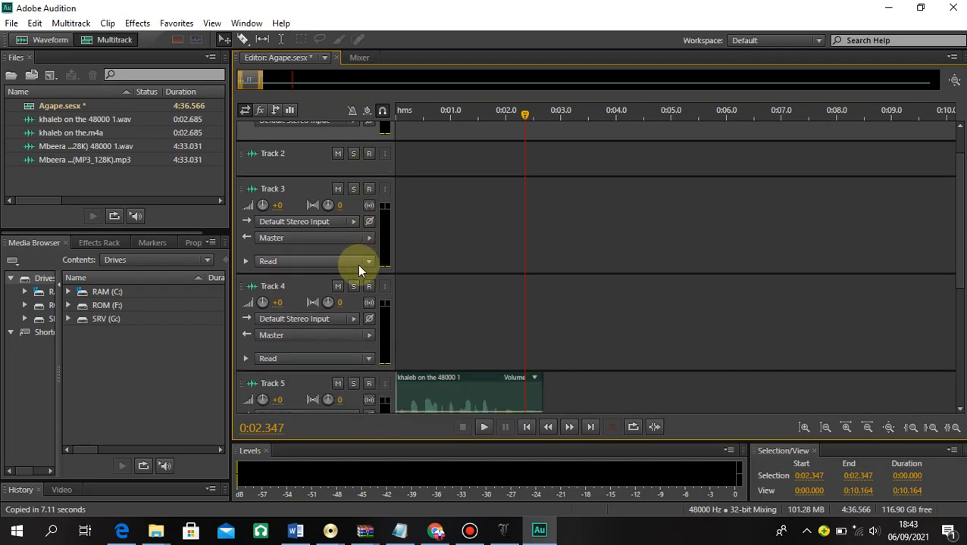
left_click_drag(357, 272, 356, 196)
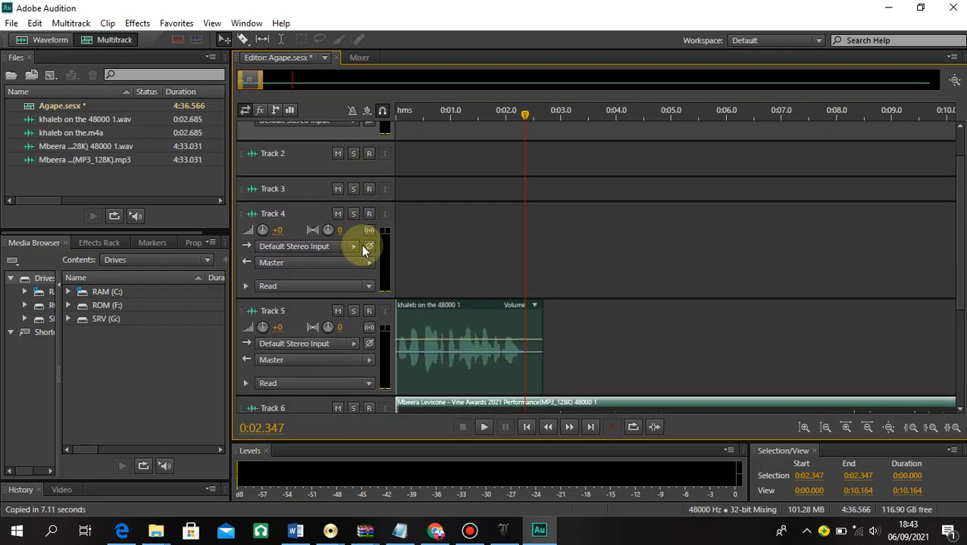
left_click_drag(358, 299, 358, 228)
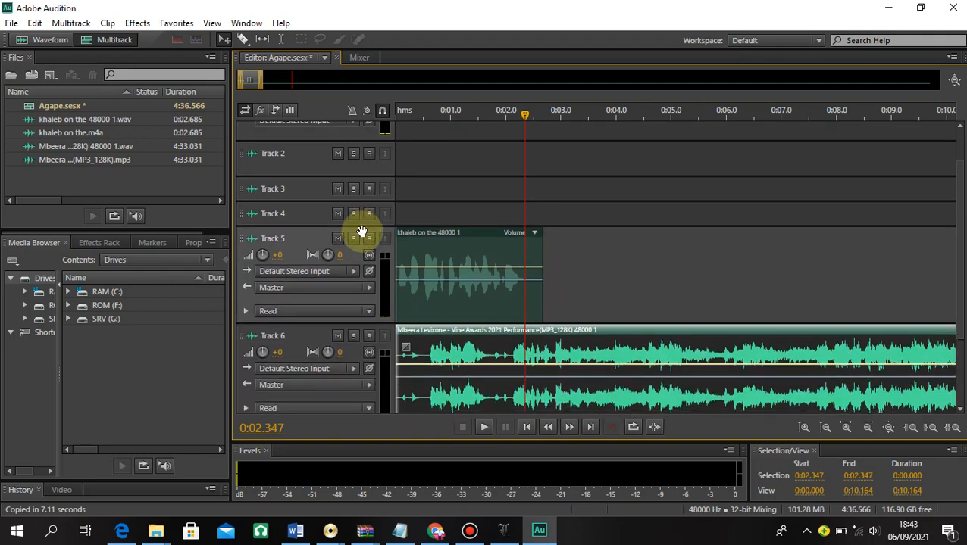
left_click_drag(363, 322, 357, 249)
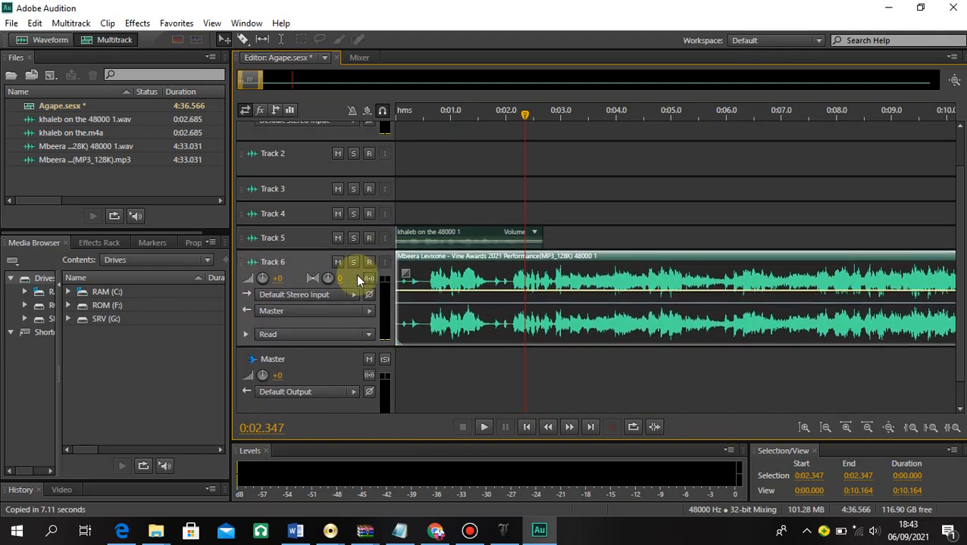
left_click_drag(357, 347, 359, 287)
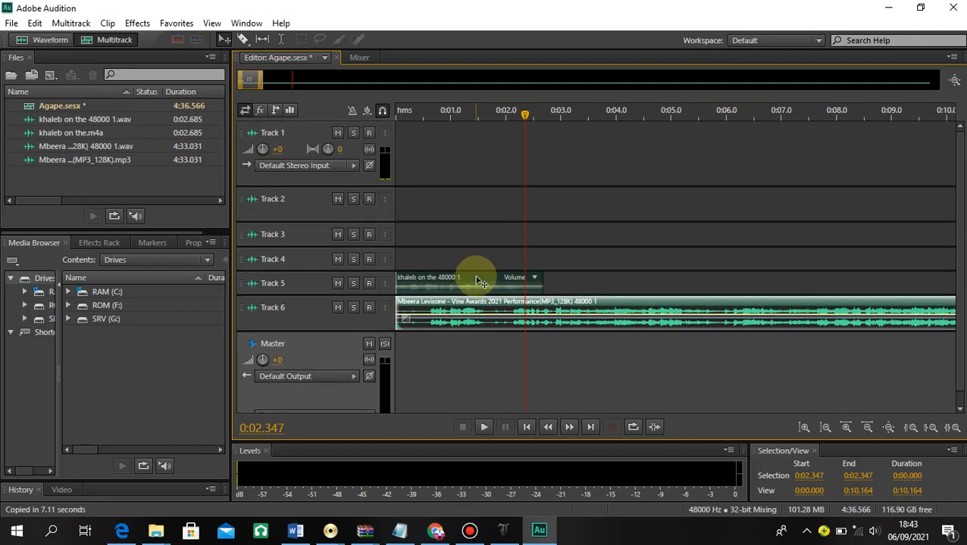
- Move the "khaleb on the" clip to the start of Track 1 and the Mbeera Levixone clip to the start of Track 2, enlarging Track 2
left_click_drag(479, 282, 461, 153)
left_click_drag(492, 309, 432, 222)
left_click_drag(367, 219, 377, 291)
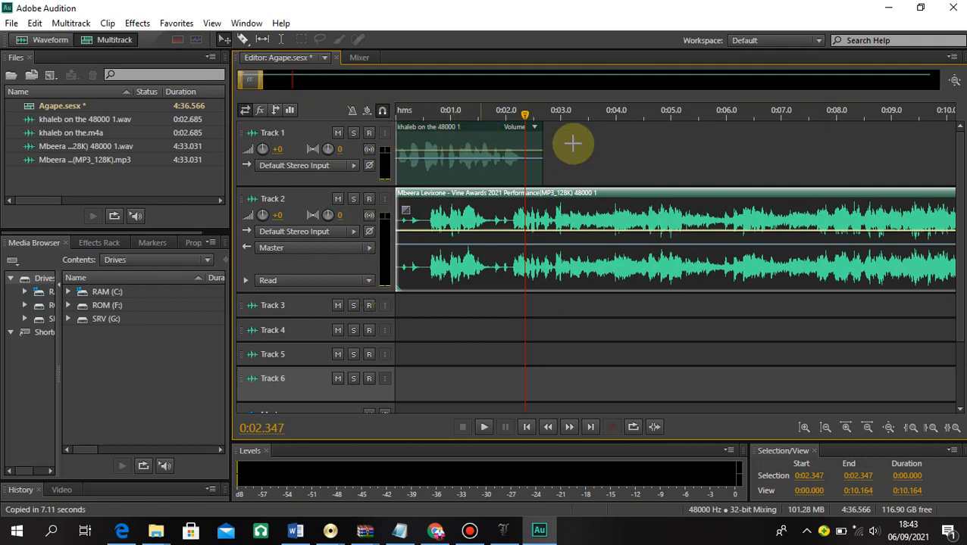
left_click(629, 153)
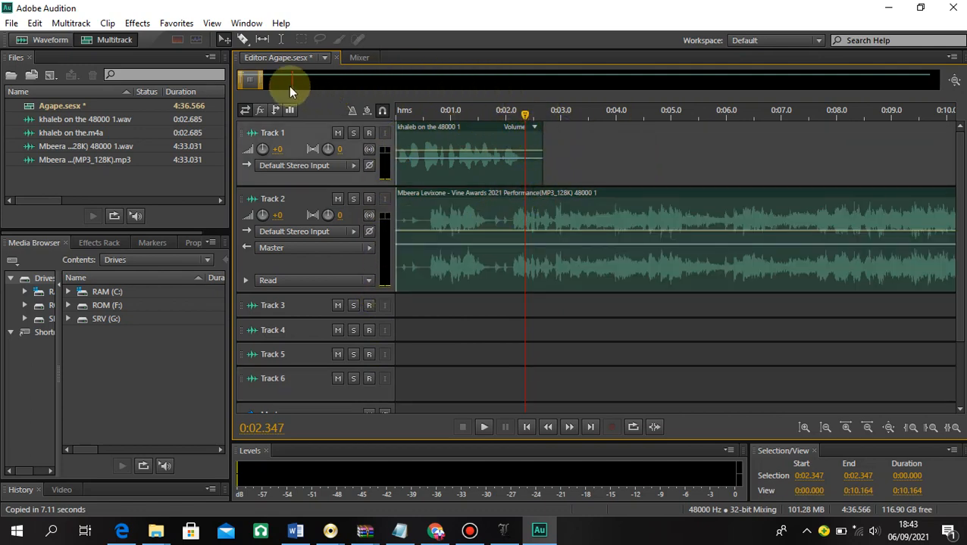
- Shift the Track 2 clip about 0.04 s later and increase the track's height for a larger waveform
left_click_drag(262, 81, 242, 80)
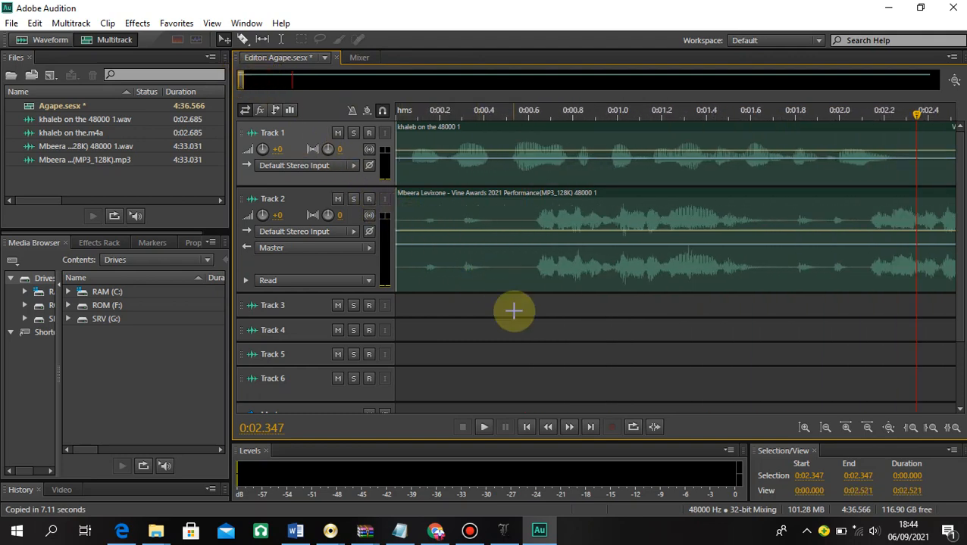
left_click(503, 280)
left_click_drag(490, 198, 504, 234)
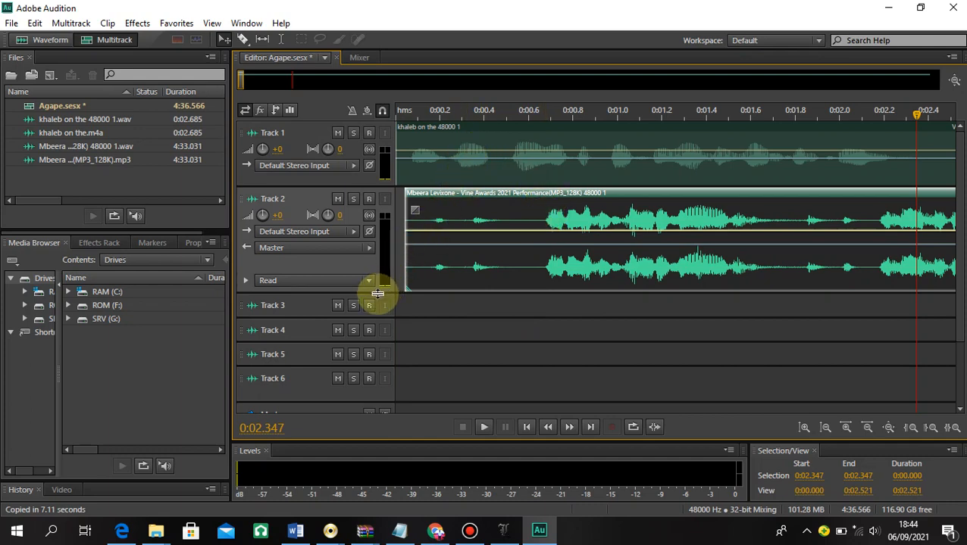
left_click_drag(377, 293, 410, 396)
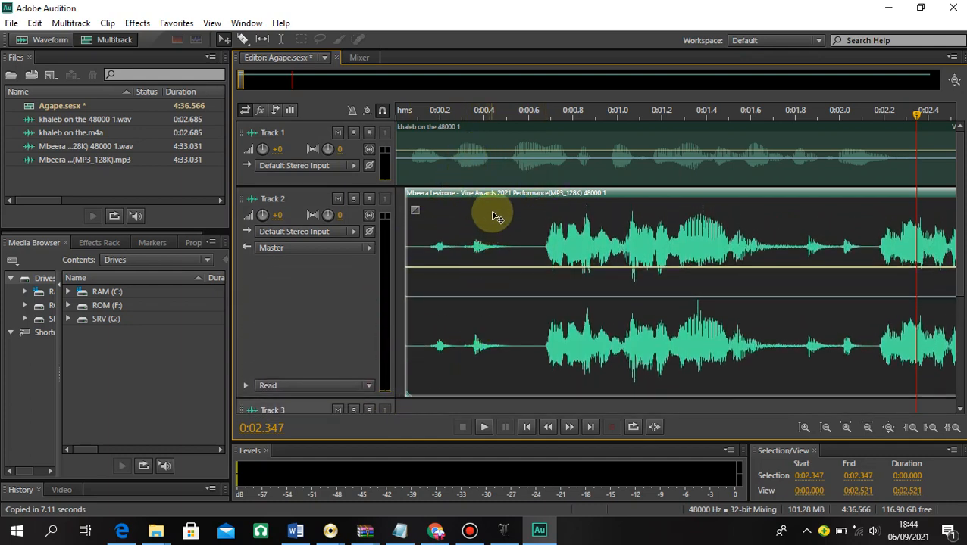
- Play short passages of both tracks from about 0:00.4 and from 0:00.156
left_click(482, 114)
key("space")
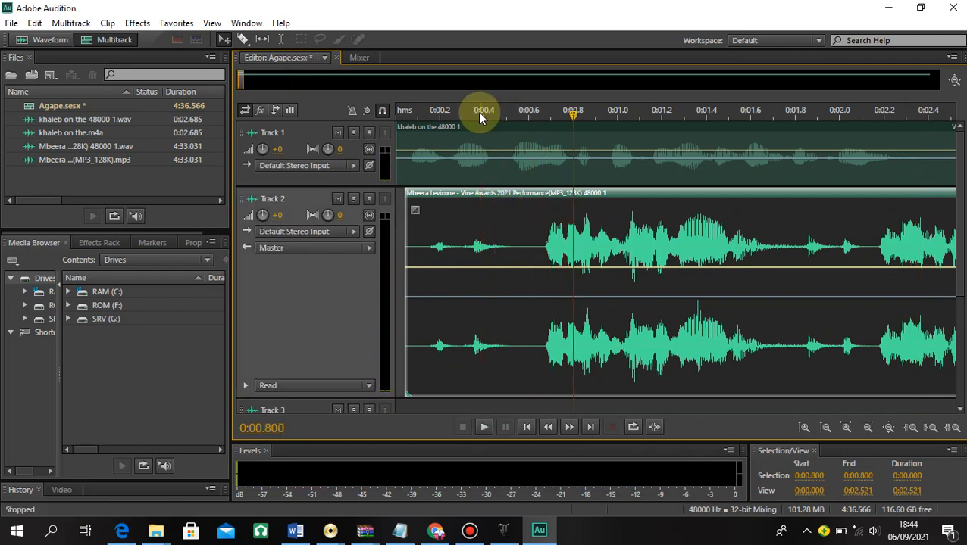
key("space")
left_click(437, 114)
key("space")
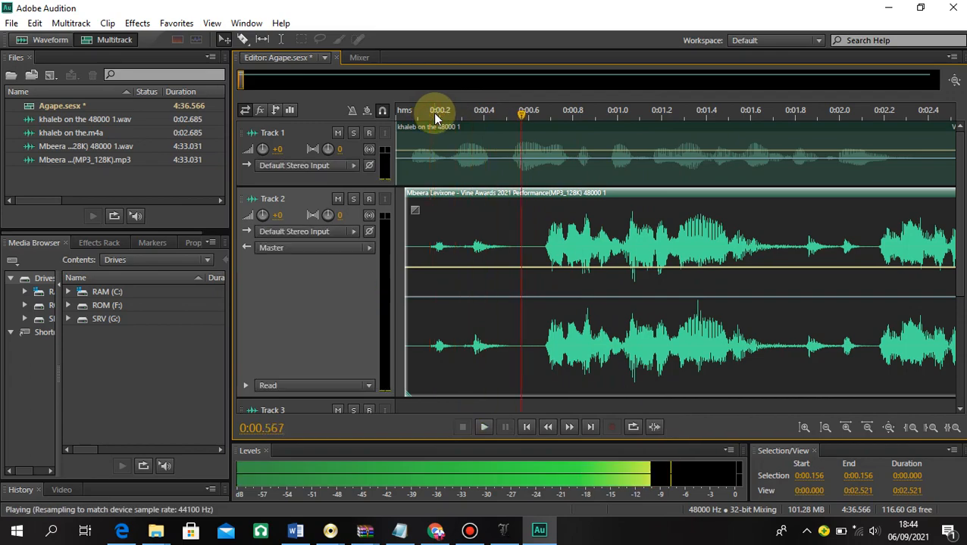
key("space")
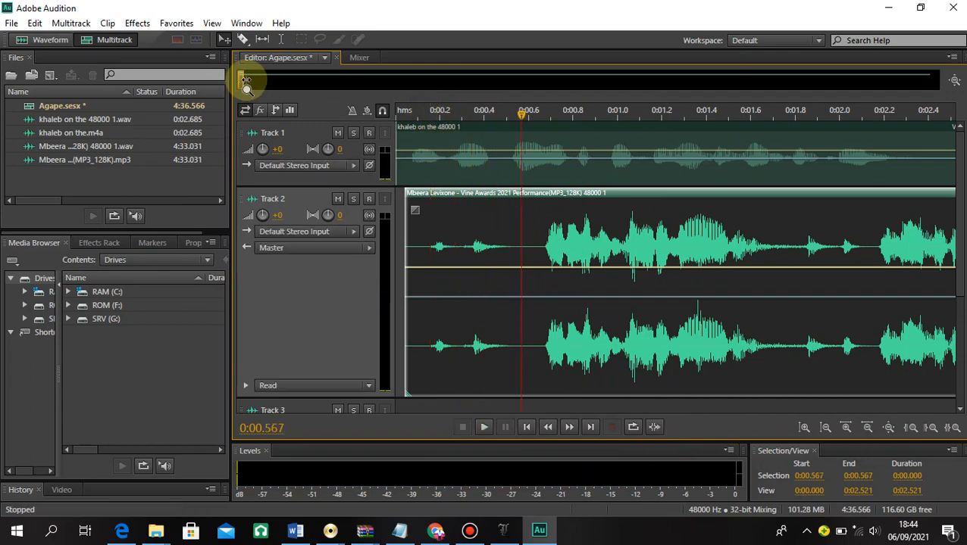
- Play the mix of both tracks from 0:00.000 and stop at 0:03.500
left_click_drag(244, 81, 433, 136)
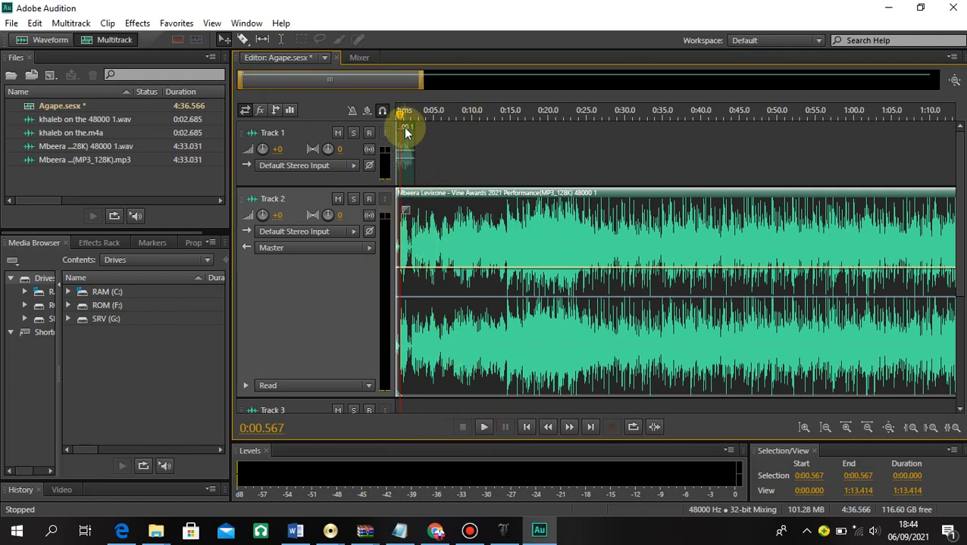
left_click_drag(399, 113, 370, 103)
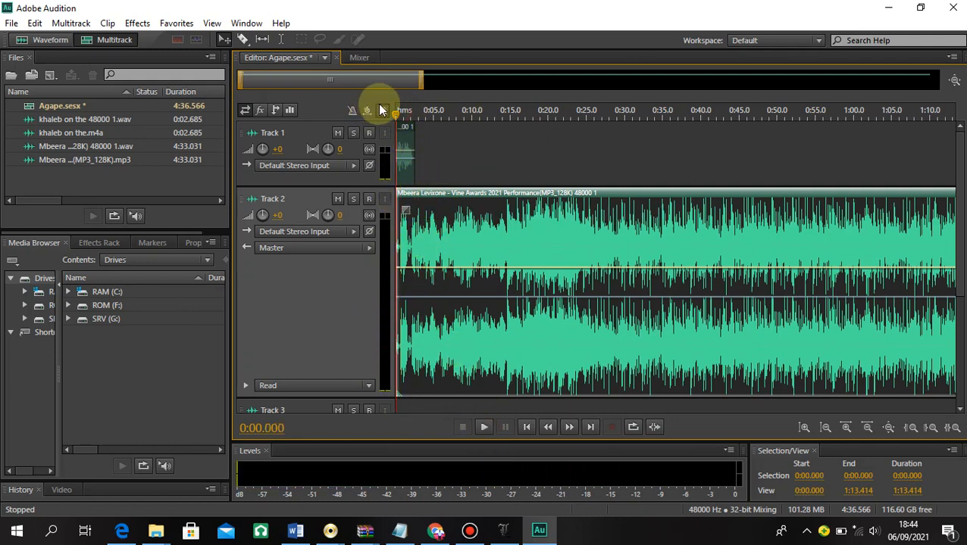
key("space")
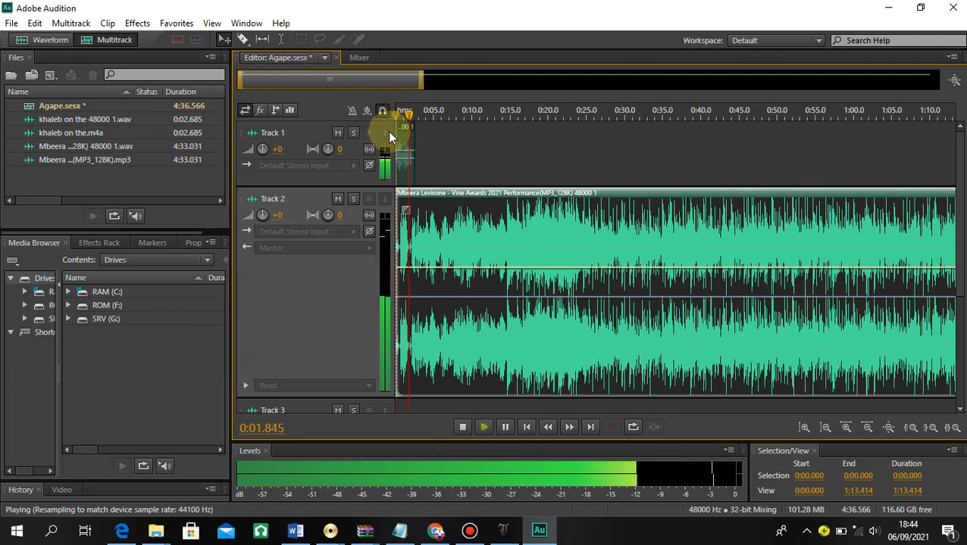
left_click(423, 164)
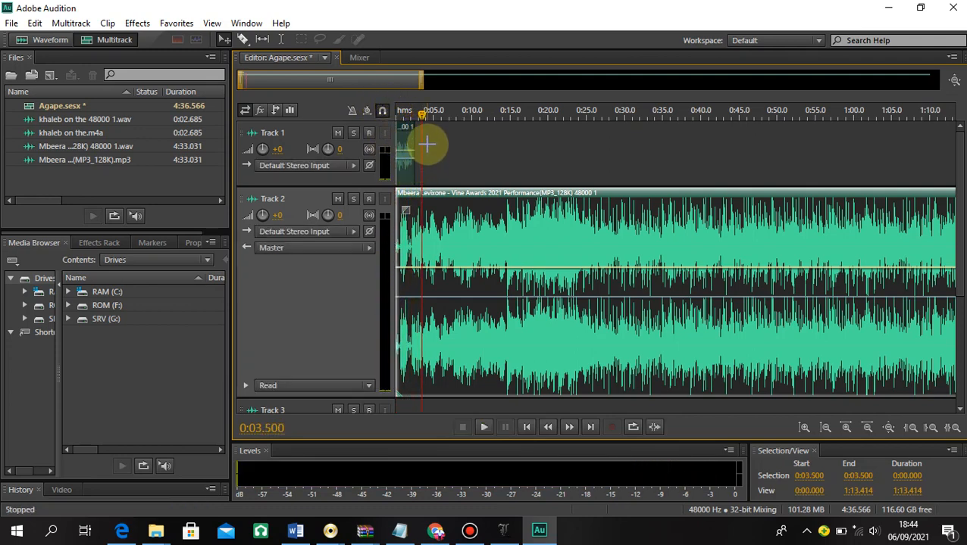
- Copy the "khaleb on the" clip and paste the duplicate on Track 1 at 0:14.254
left_click_drag(406, 122, 405, 124)
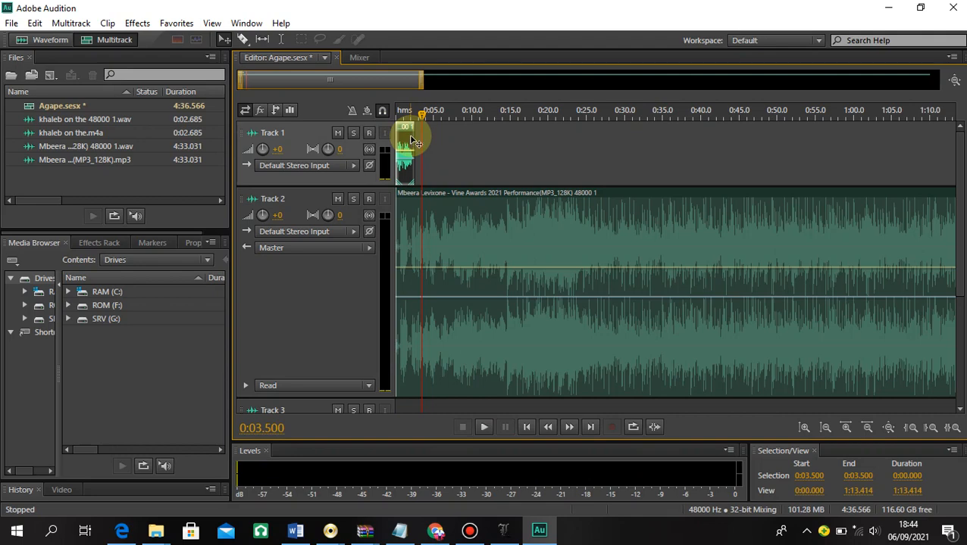
left_click(504, 110)
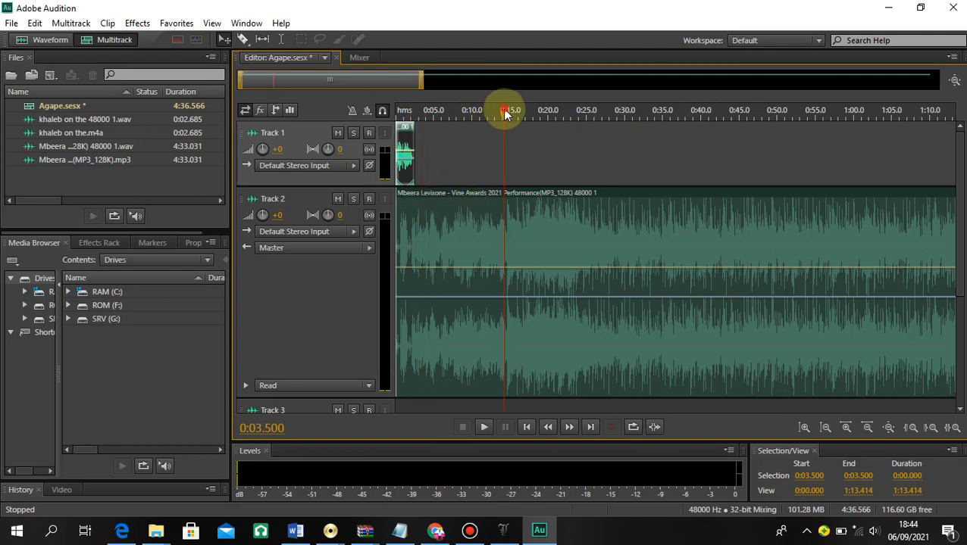
left_click(512, 166)
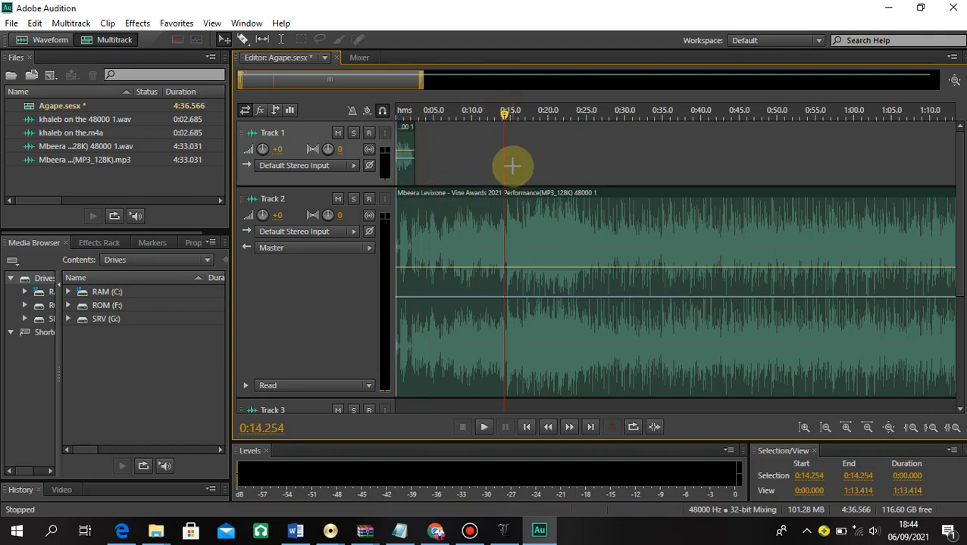
key("ctrl+v")
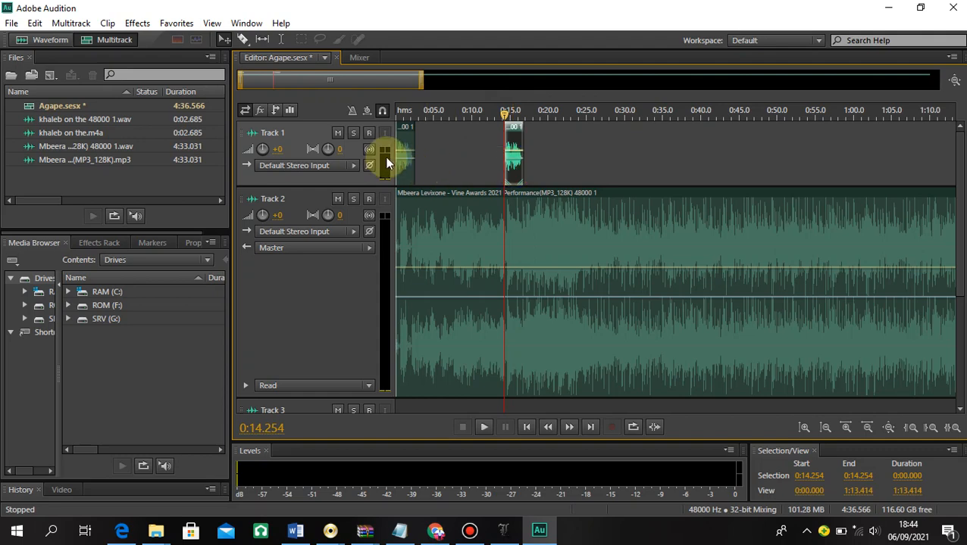
- Play the session from the start through the pasted clip and set the playhead at 0:13.695
left_click_drag(506, 114, 360, 99)
key("space")
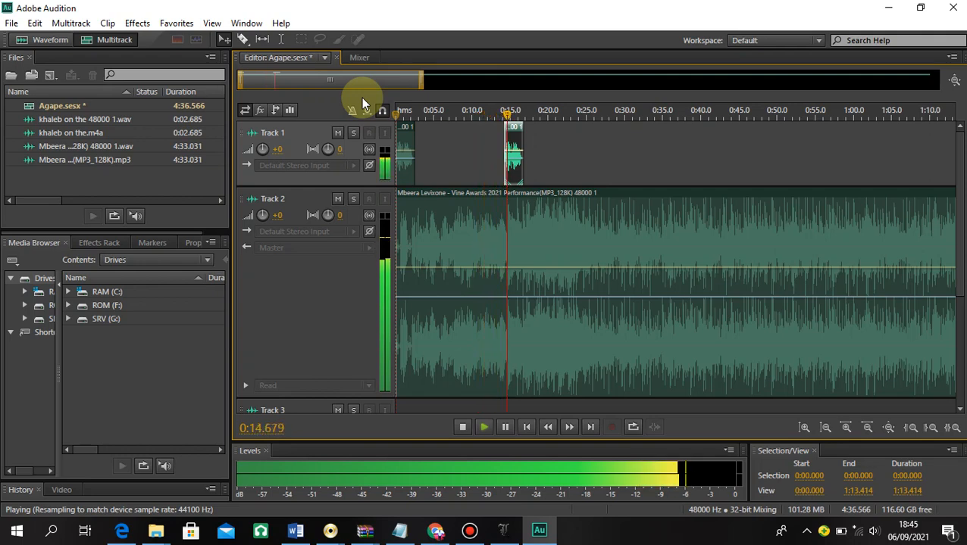
key("space")
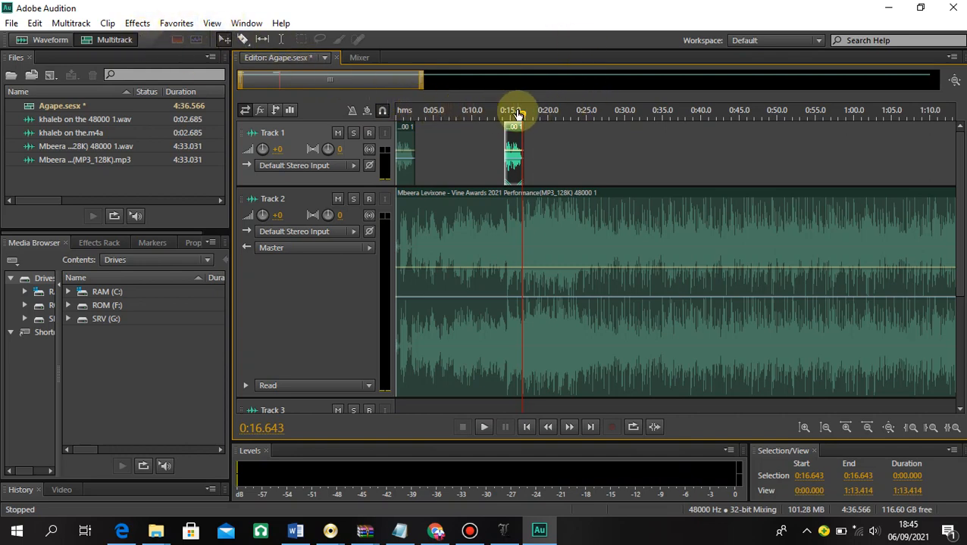
left_click_drag(514, 112, 500, 114)
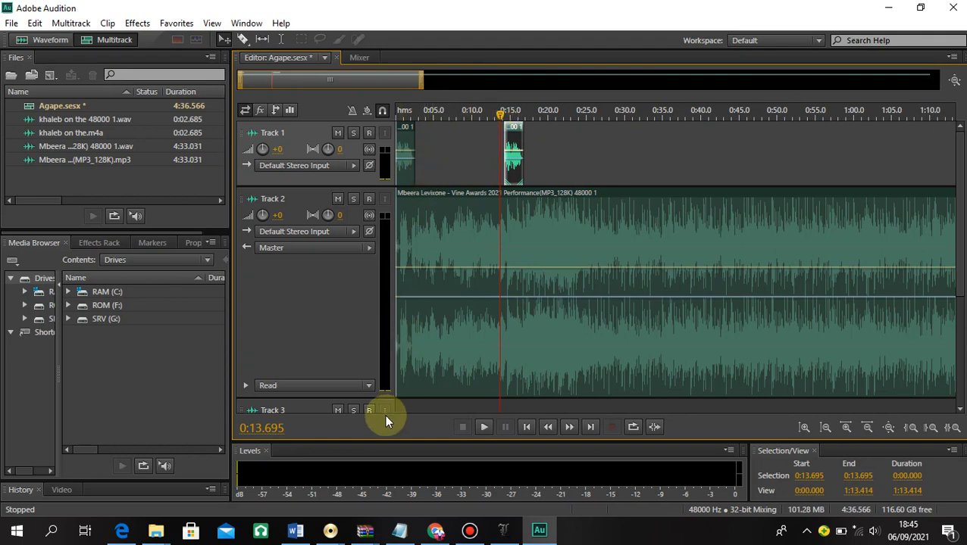
- Reduce Track 2's height and play the session briefly from the start with Track 1 muted, restoring Track 1's sound
left_click_drag(359, 398, 346, 252)
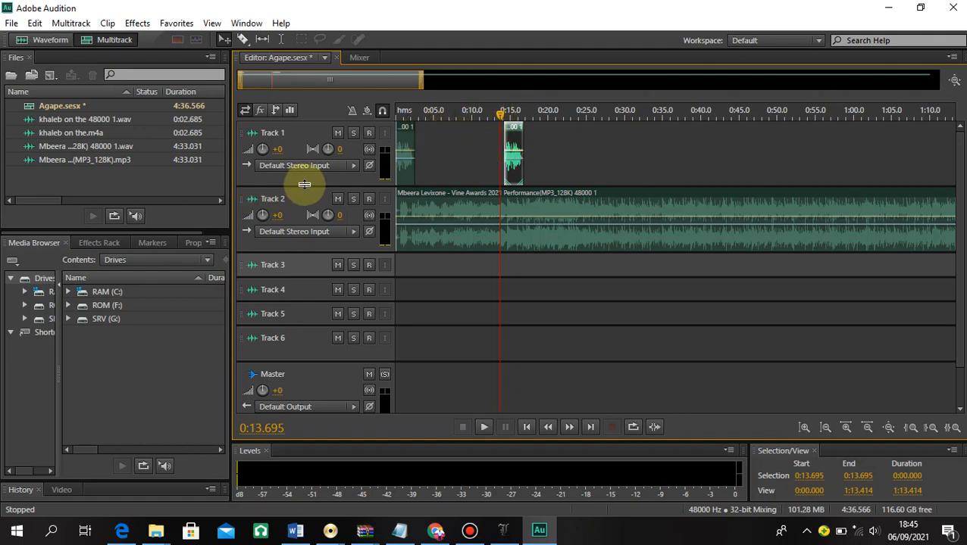
left_click(338, 133)
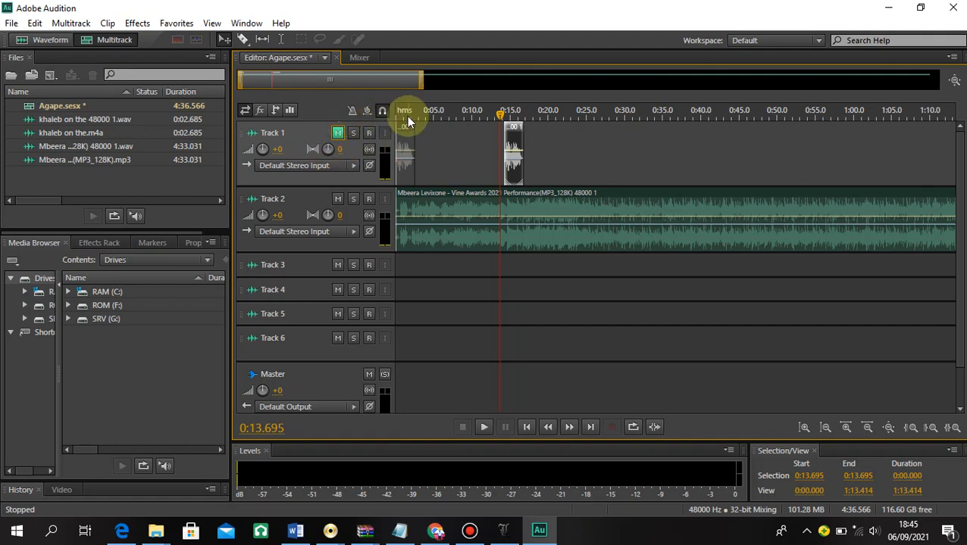
left_click_drag(407, 119, 386, 116)
key("space")
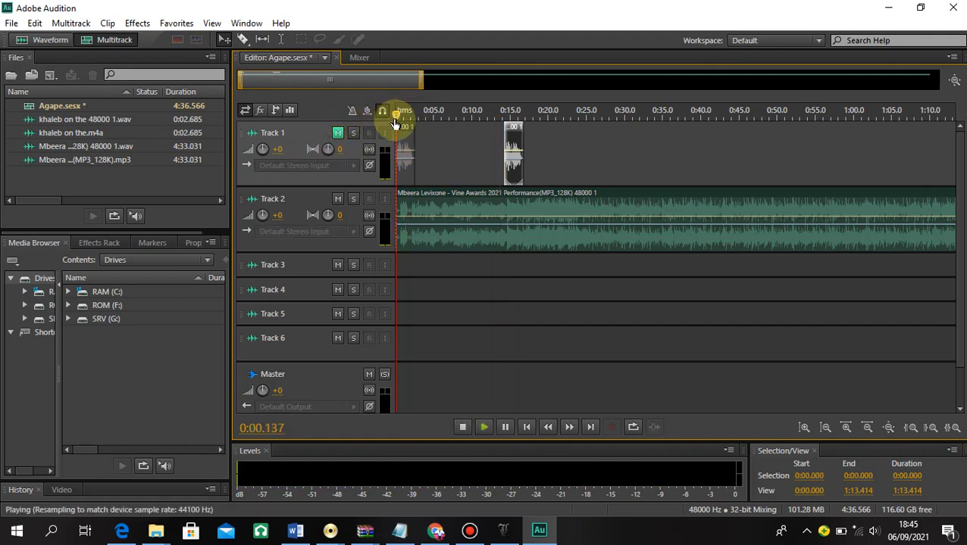
key("space")
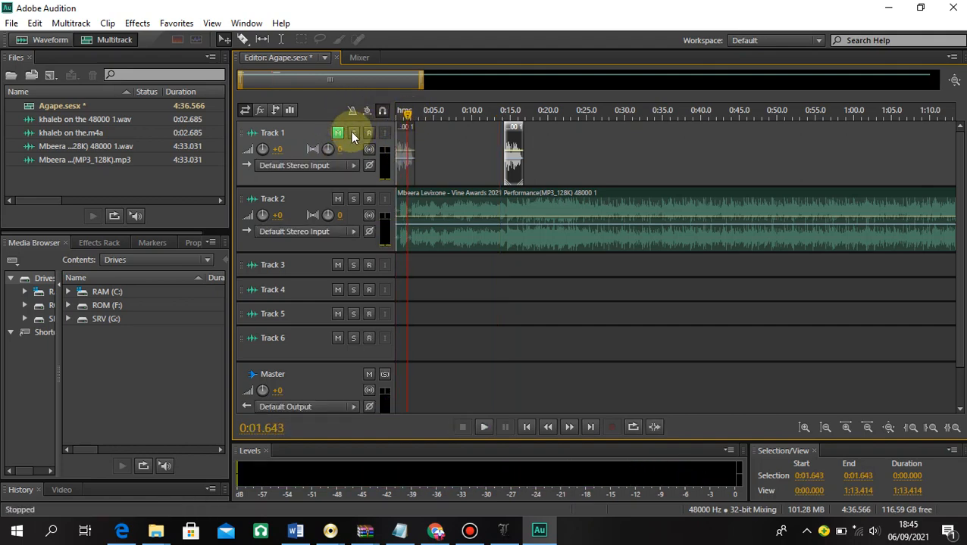
left_click(338, 133)
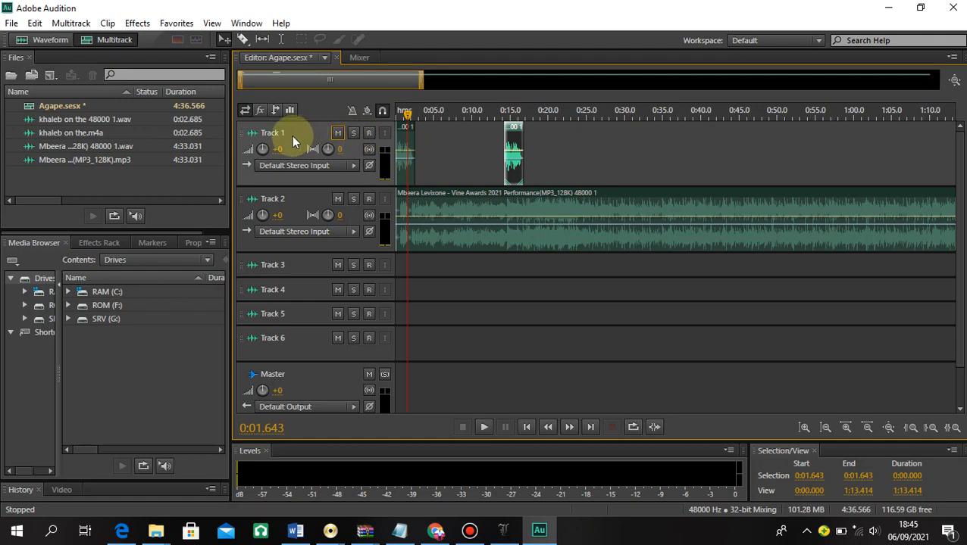
- Raise Track 1's volume to +0.3 and play the mix until 0:02.891
mouse_move(258, 149)
left_mouse_down()
mouse_move(274, 133)
mouse_move(263, 185)
mouse_move(246, 181)
mouse_move(257, 133)
mouse_move(249, 183)
mouse_move(255, 142)
mouse_move(270, 129)
mouse_move(249, 162)
mouse_move(258, 135)
left_mouse_up()
key("space")
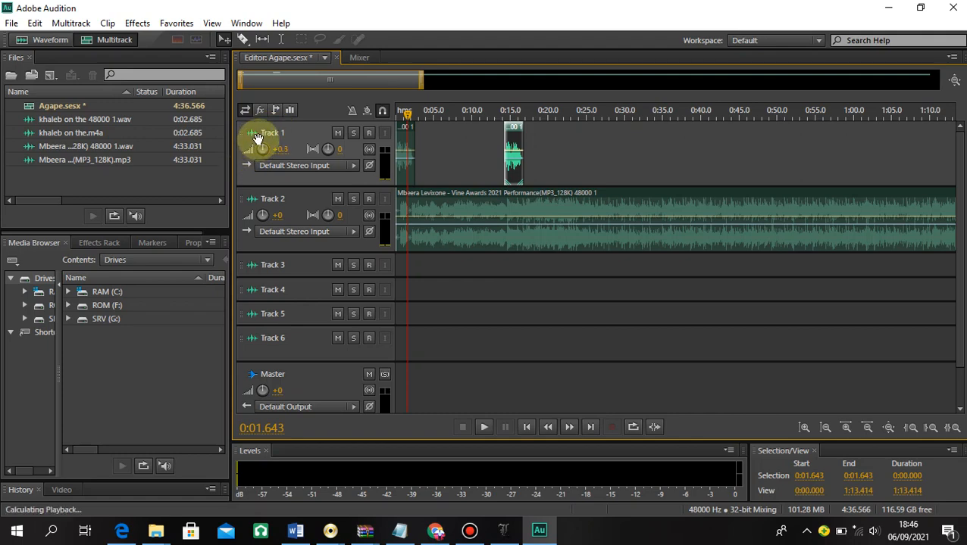
key("space")
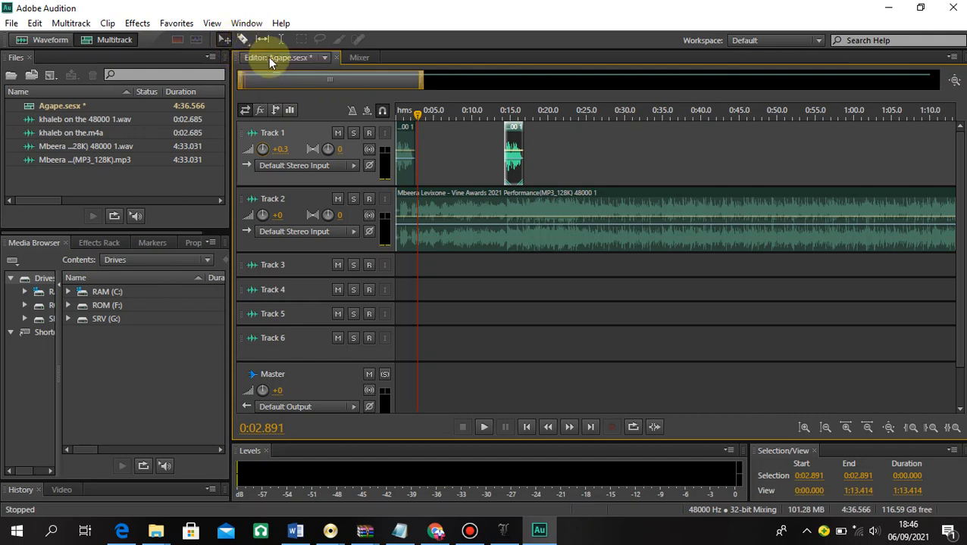
- Play both tracks from 0:00.000 to 0:01.546 in a close-up of the first 12 seconds
left_click(243, 41)
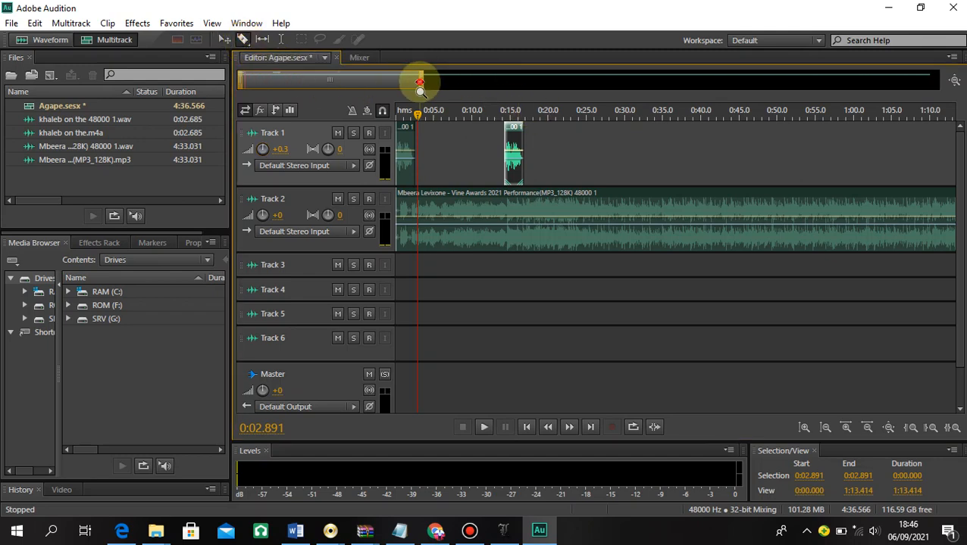
left_click_drag(419, 80, 267, 78)
left_click_drag(530, 113, 391, 112)
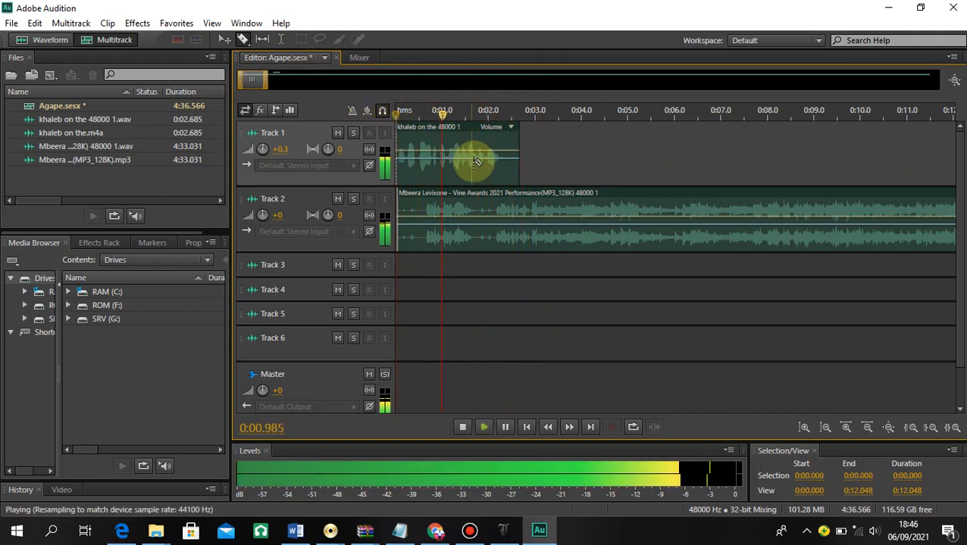
key("space")
- Mute Track 1 and play the song on Track 2 alone from 0:00.000 to 0:01.908
left_click(337, 134)
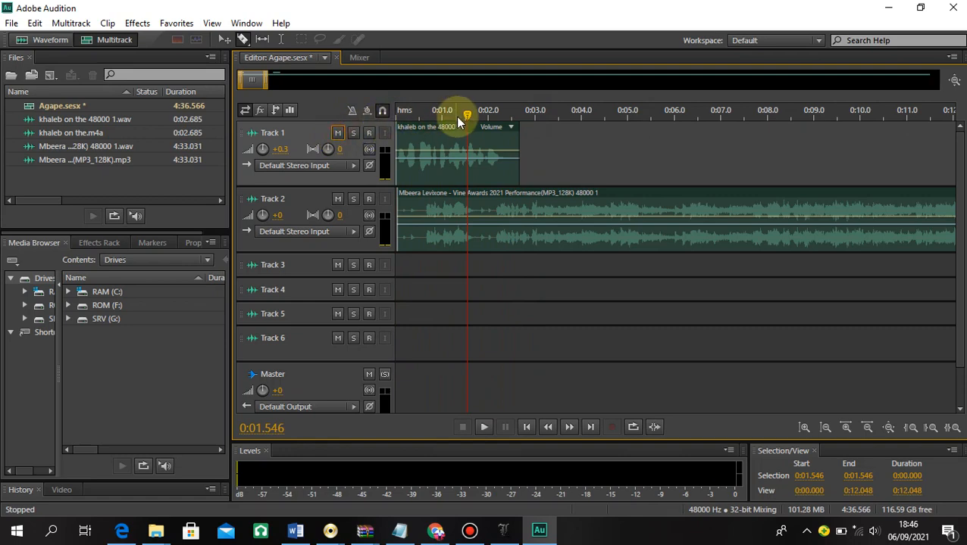
left_click_drag(465, 115, 376, 105)
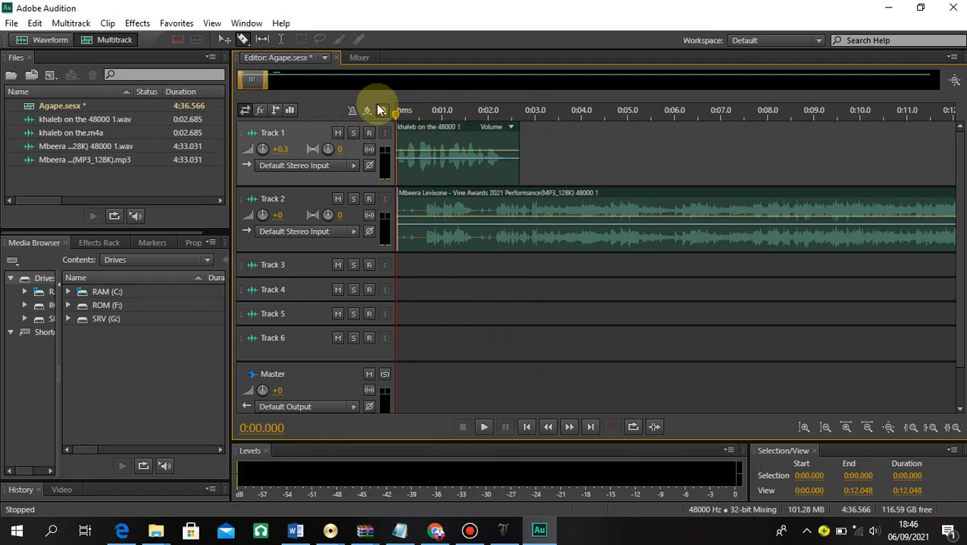
left_click(337, 135)
key("space")
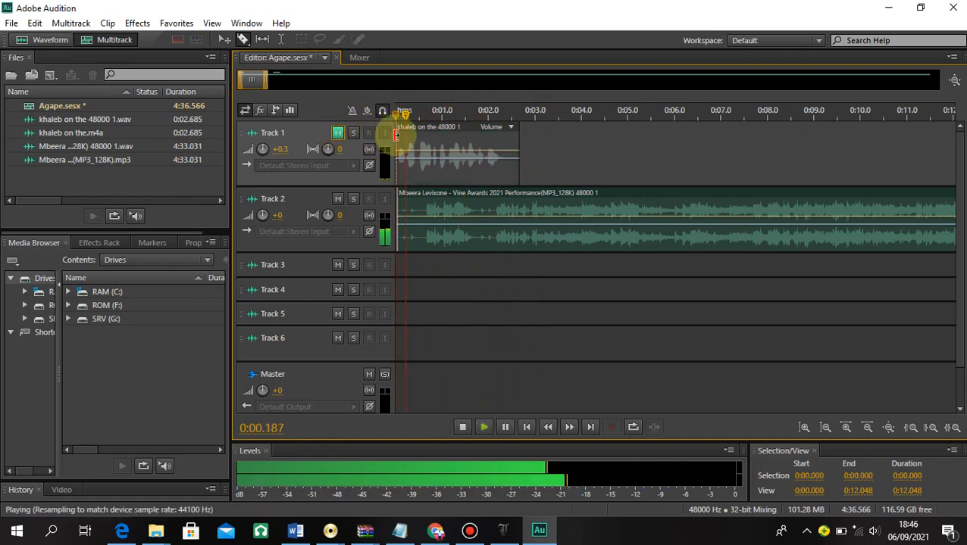
key("space")
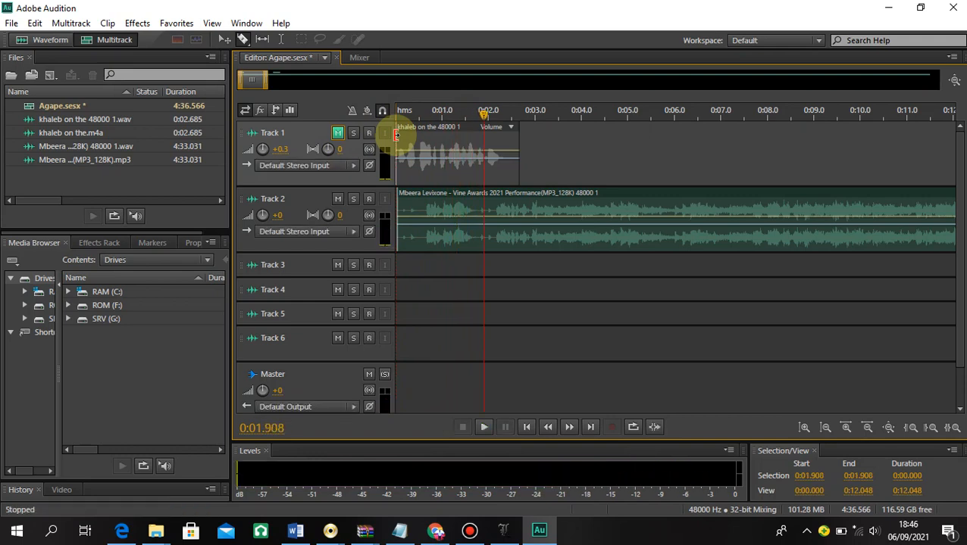
- Split the song clip on Track 2 at 0:01.758 with the Razor Selected Clips tool
left_click_drag(488, 123, 479, 126)
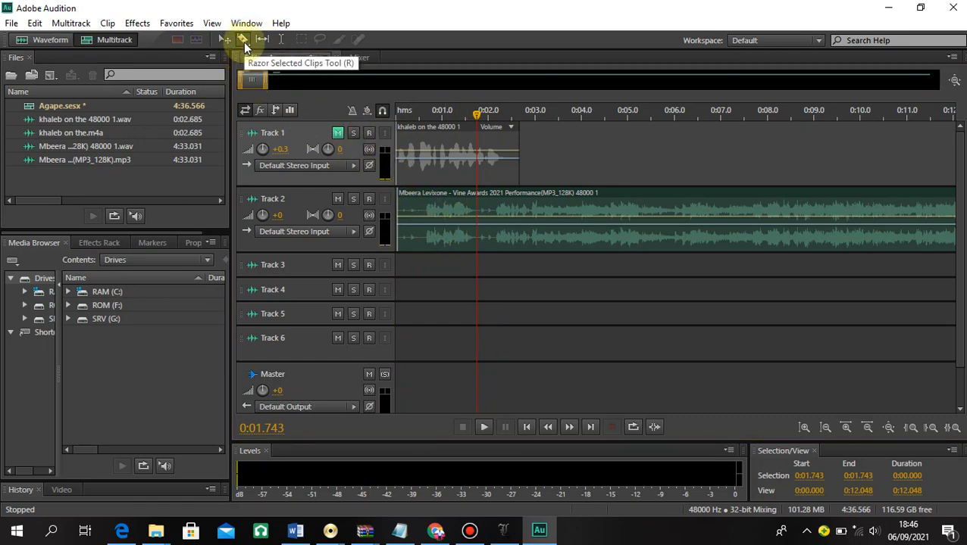
left_click(243, 42)
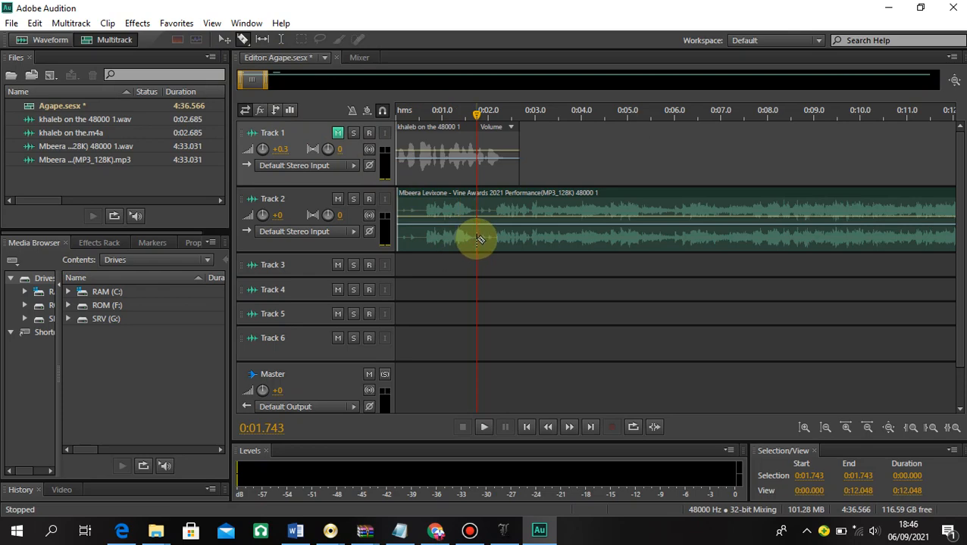
mouse_move(476, 119)
left_mouse_down()
mouse_move(463, 118)
mouse_move(477, 125)
left_mouse_up()
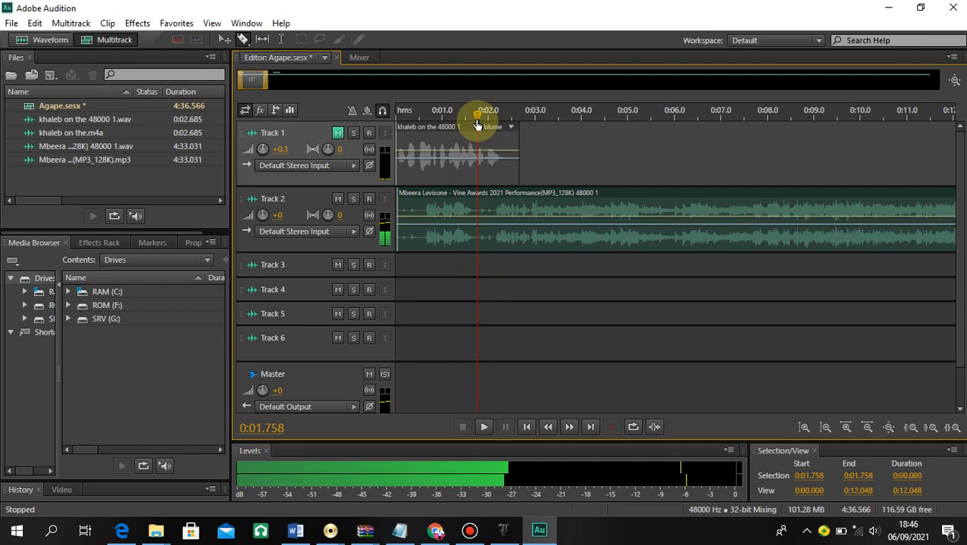
left_click(475, 237)
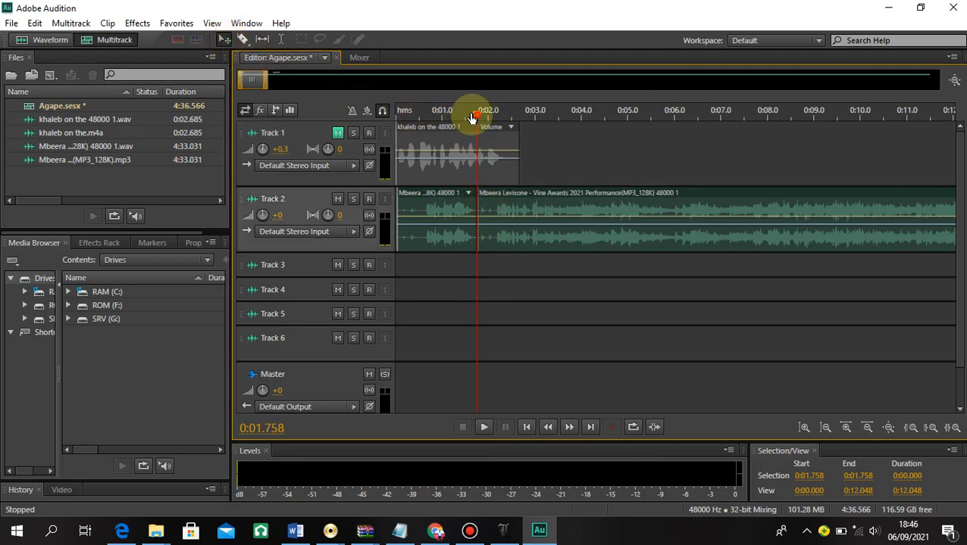
- Play part of the short first piece of the split song on Track 2 and delete that piece
left_click_drag(470, 117, 423, 109)
left_click(455, 203)
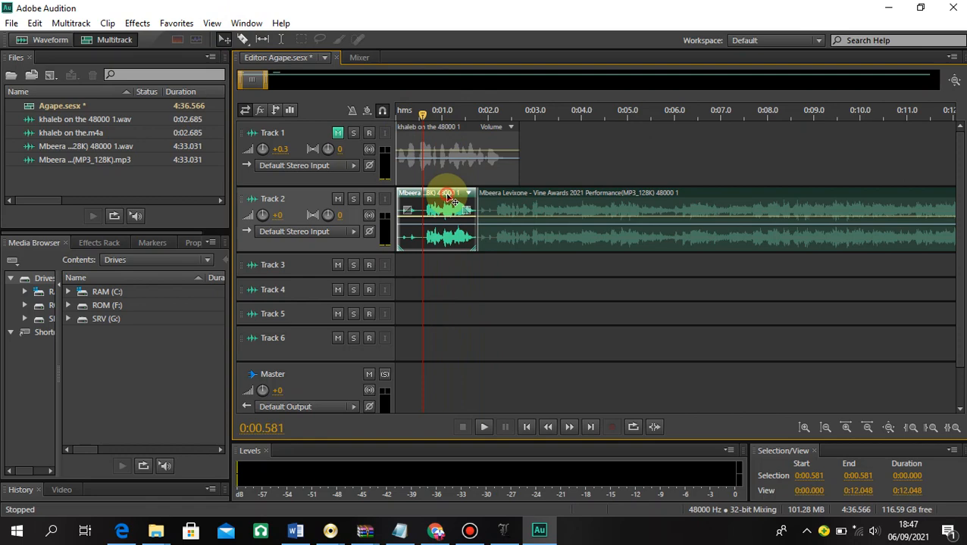
left_click(536, 206)
left_click(443, 195)
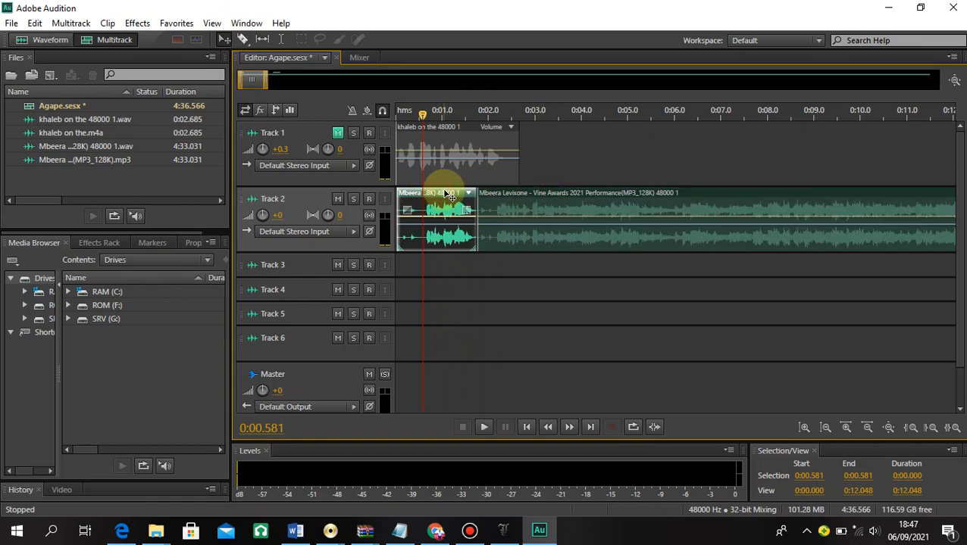
key("space")
left_click(455, 196)
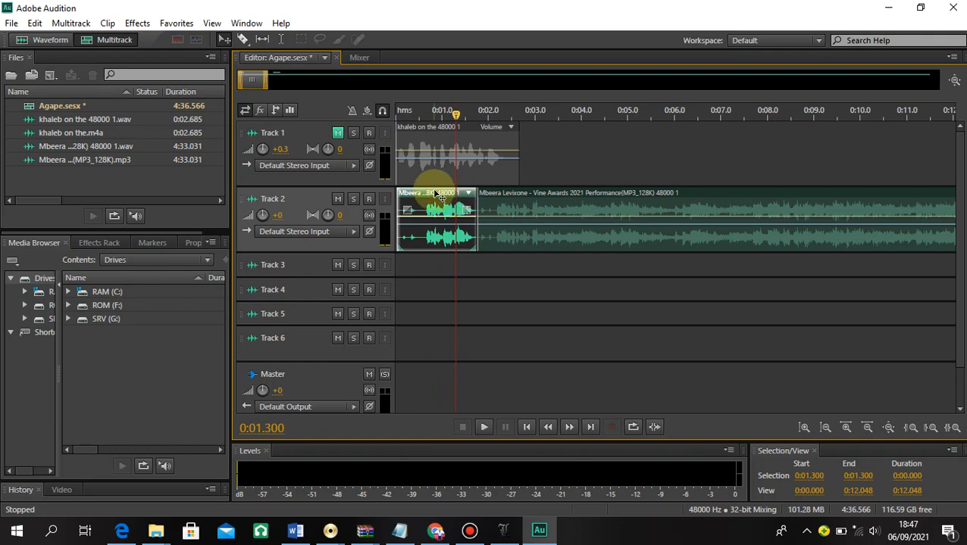
right_click(432, 195)
key("Escape")
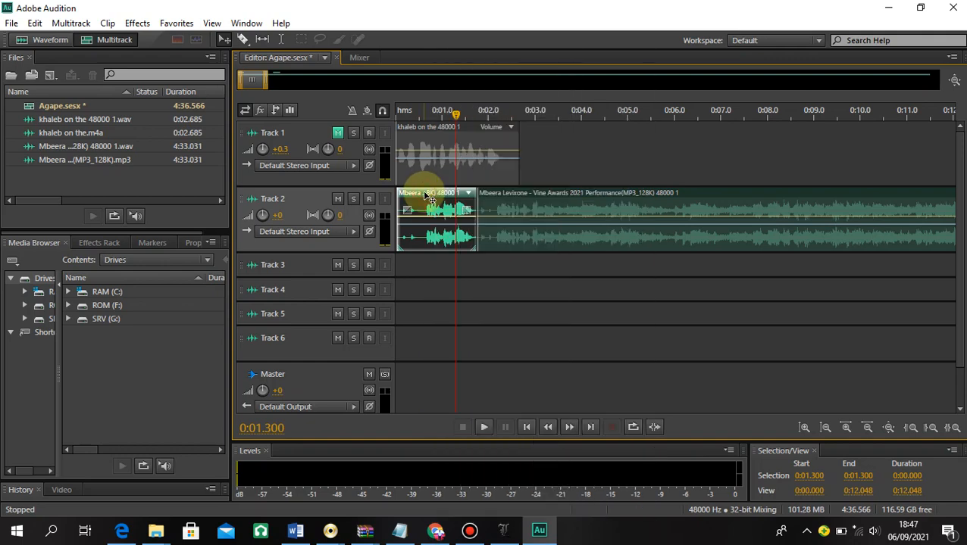
right_click(424, 194)
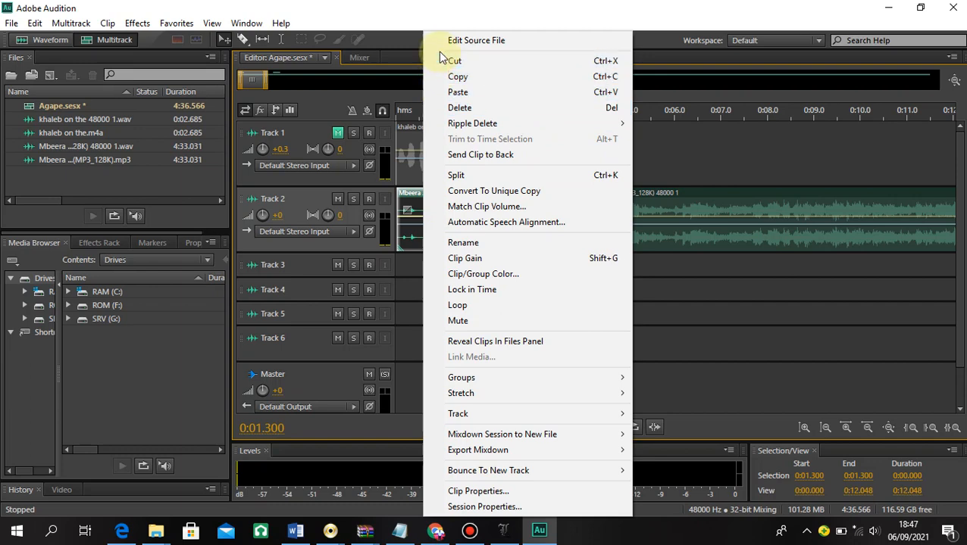
left_click(491, 108)
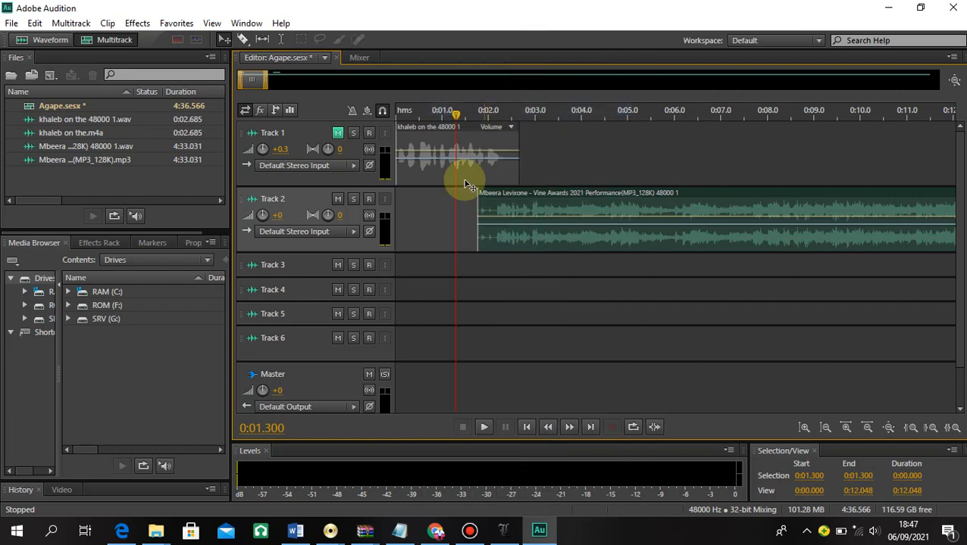
- Unmute Track 1 and play the mix from 0:00.000 to 0:03.127
left_click(337, 133)
left_click_drag(440, 116, 363, 109)
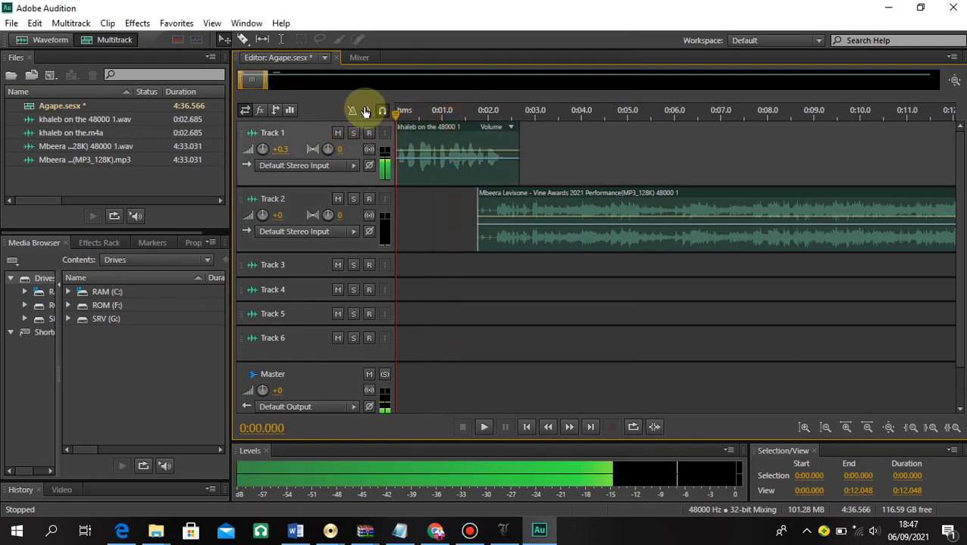
key("space")
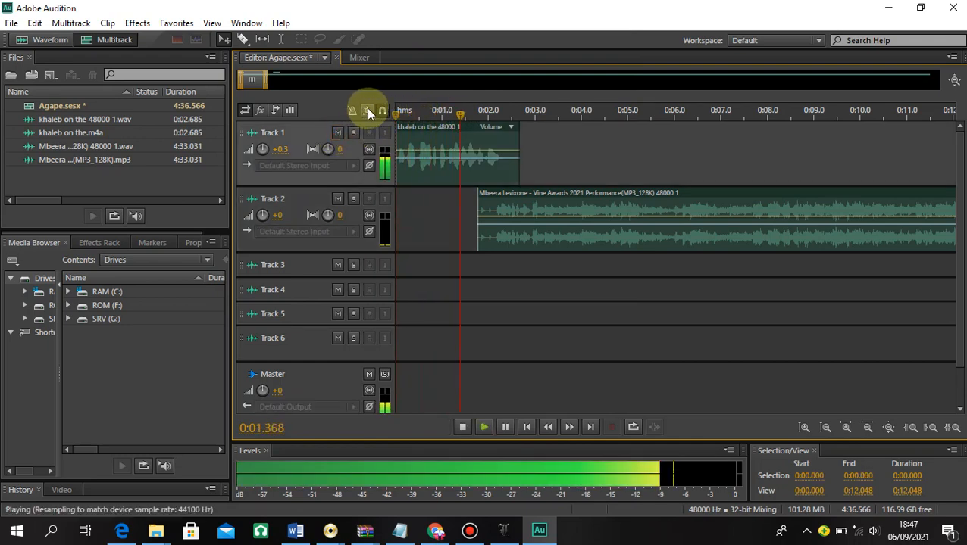
key("space")
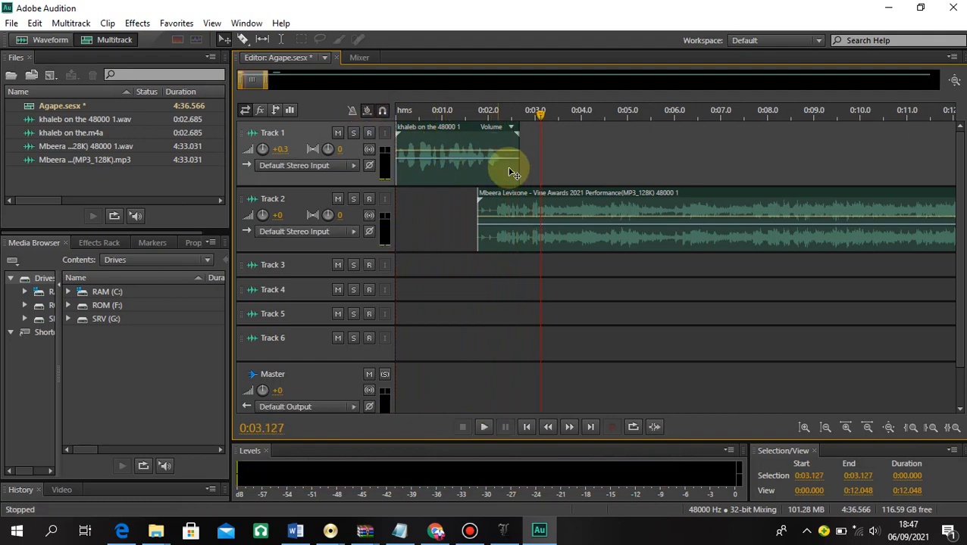
- Move the remaining song clip on Track 2 to start at 0:00.000 and play it from the start to 0:03.864
left_click_drag(515, 197, 413, 200)
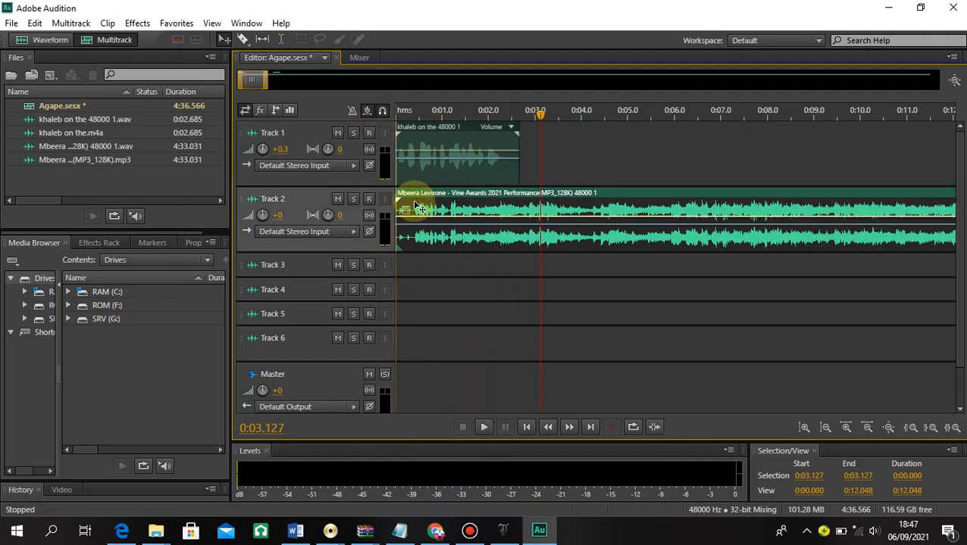
key("space")
key("space")
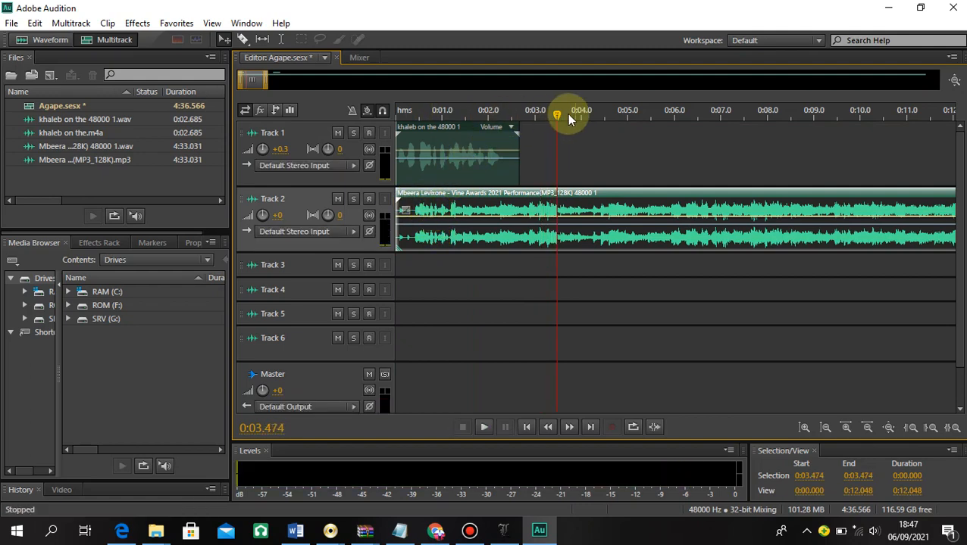
left_click_drag(559, 115, 367, 119)
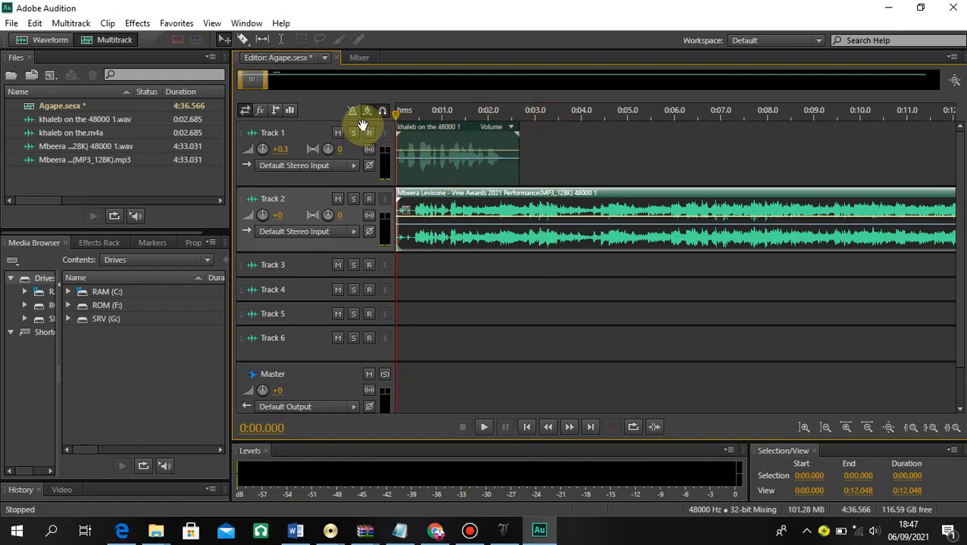
key("space")
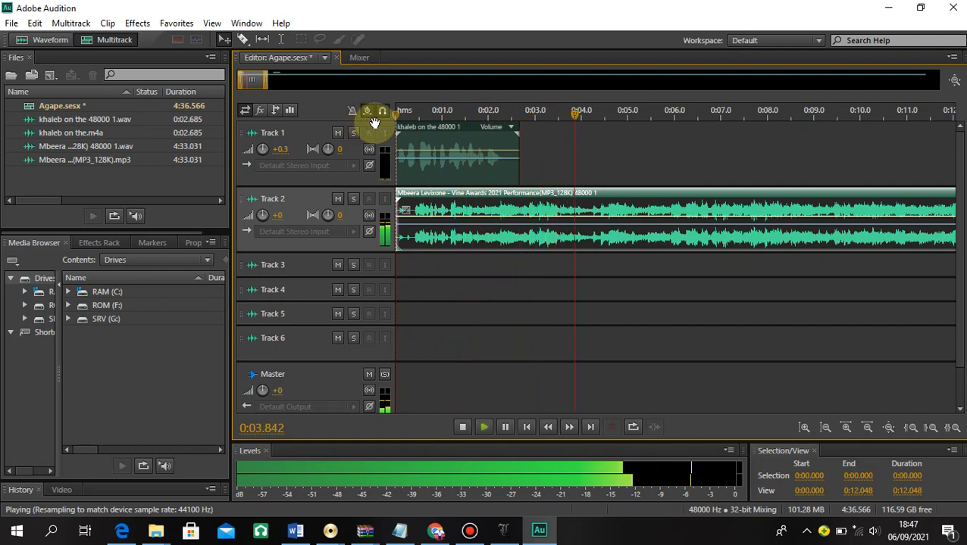
key("space")
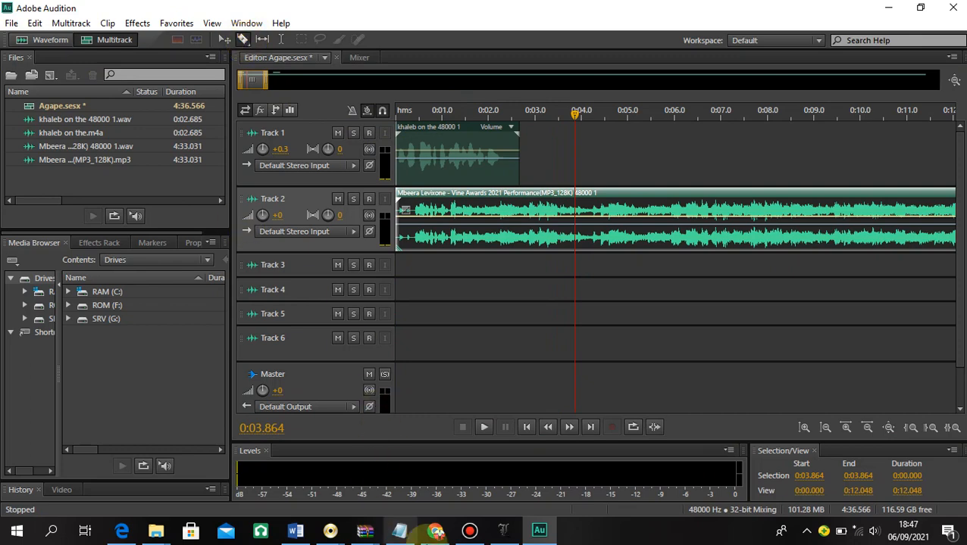
left_click(470, 530)
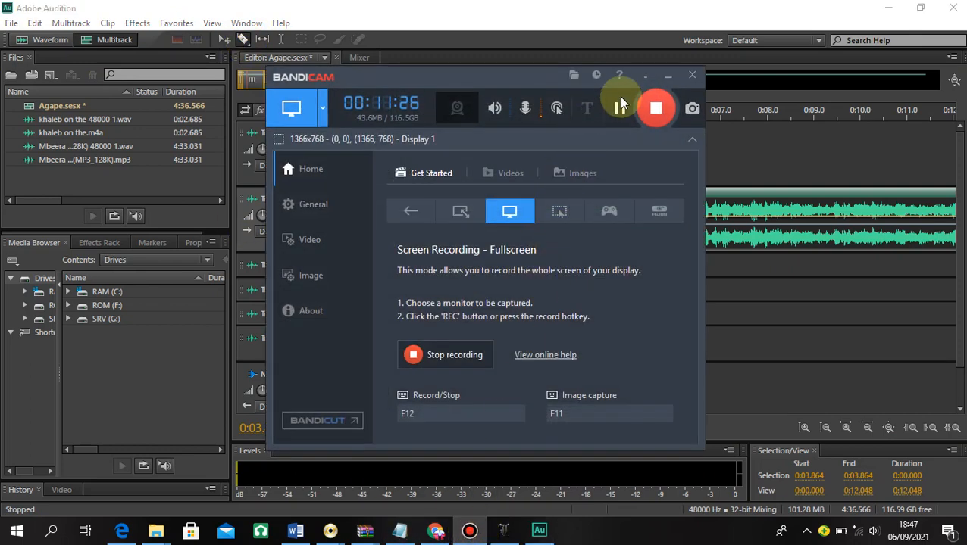
left_click(665, 78)
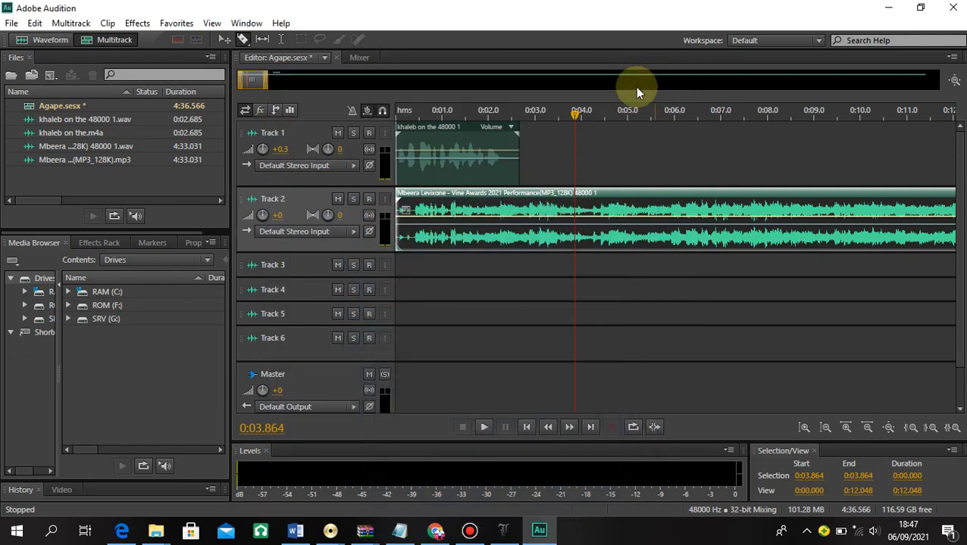
- Shift the song clip on Track 2 with the Move tool so that it starts at about 0:00.4
left_click(224, 40)
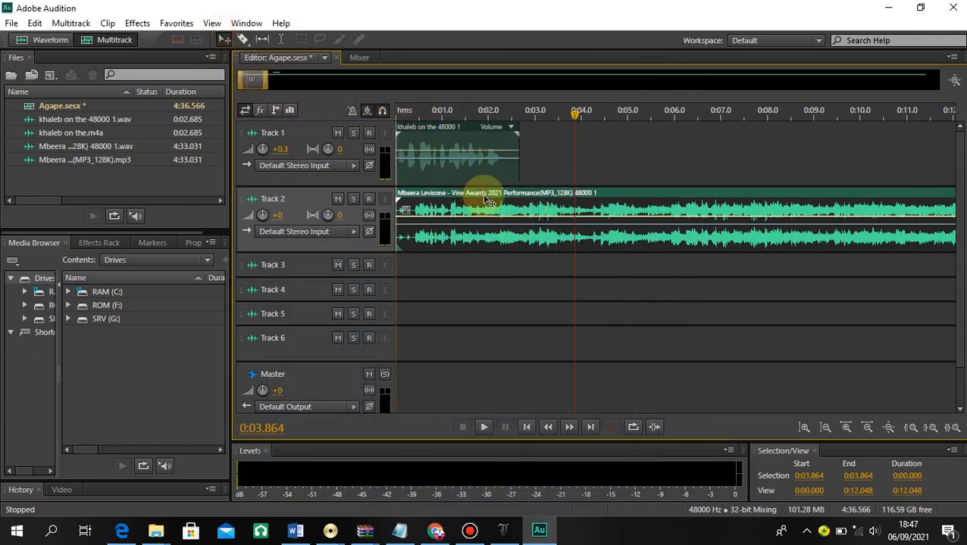
mouse_move(471, 205)
left_mouse_down()
mouse_move(529, 207)
mouse_move(517, 190)
mouse_move(500, 188)
mouse_move(489, 216)
mouse_move(478, 215)
left_mouse_up()
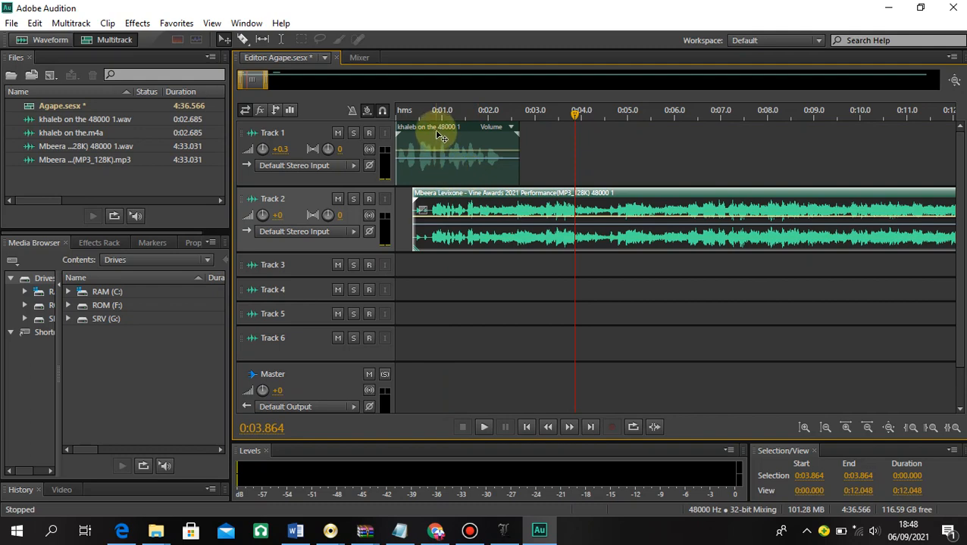
- Try the voice clip on Track 1 at about 0:00.9 and the song clip on Track 2 at 0:00.000, with the playhead at 0:02.538
left_click_drag(443, 123, 482, 158)
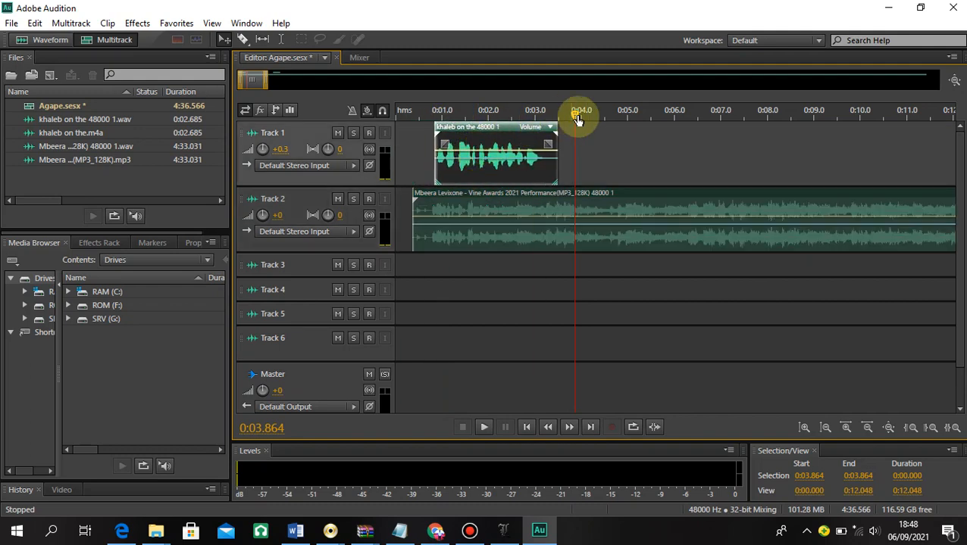
left_click_drag(576, 115, 518, 134)
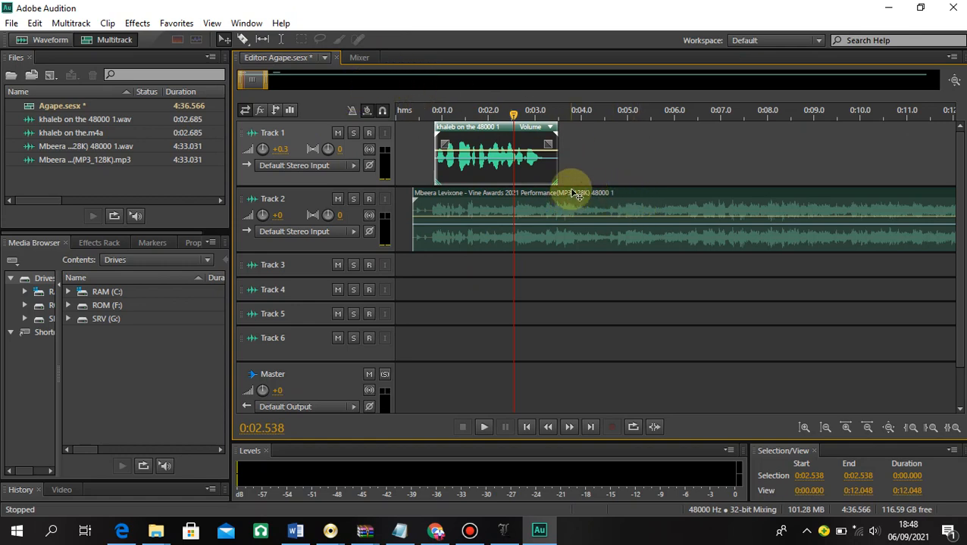
left_click_drag(574, 201, 557, 201)
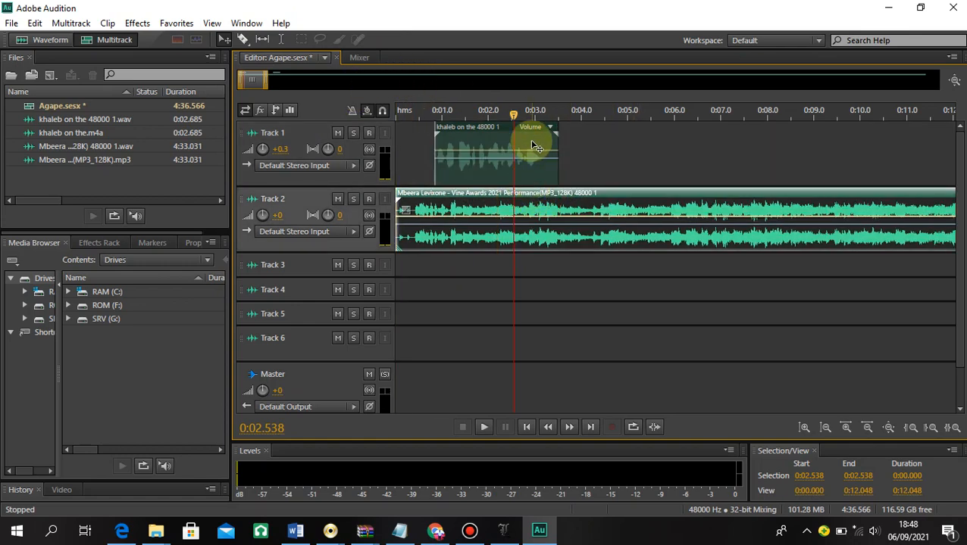
- Place the voice clip on Track 1 at 0:00.000 and the song clip on Track 2 so that it starts at about 0:01.9
left_click_drag(471, 134, 434, 130)
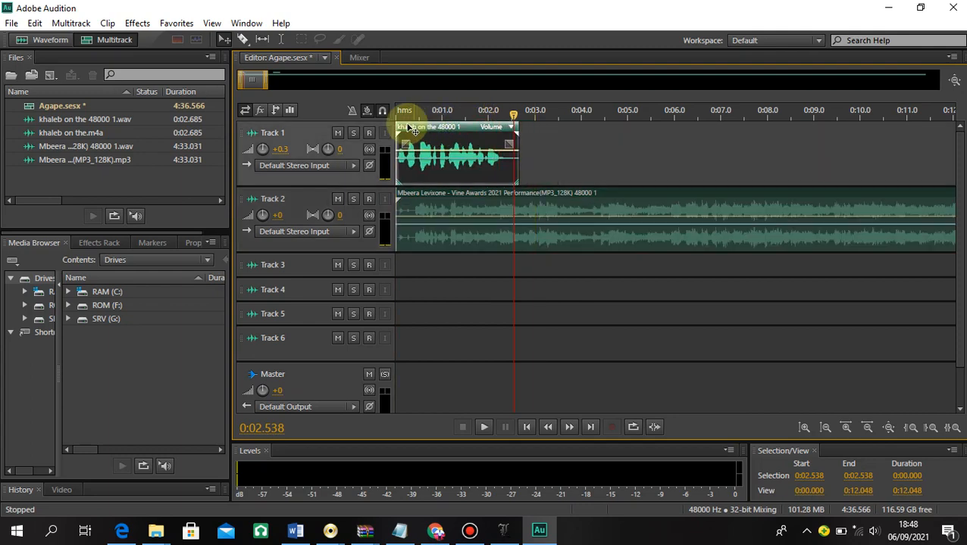
left_click_drag(534, 199, 624, 204)
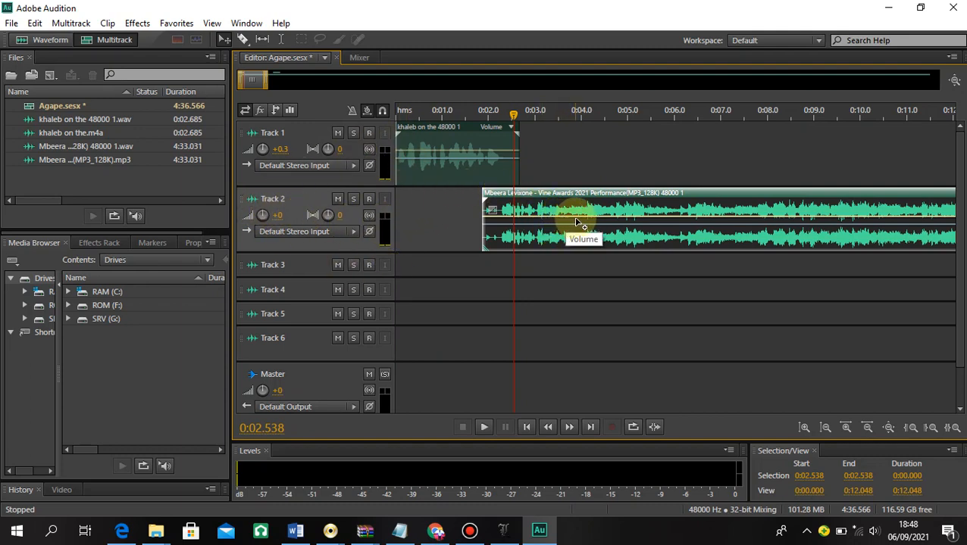
- Lower the song clip's volume envelope, raise it again while playing from 0:02.538 to 0:09.793, and return the playhead to 0:00.000
left_click_drag(574, 222, 578, 237)
key("space")
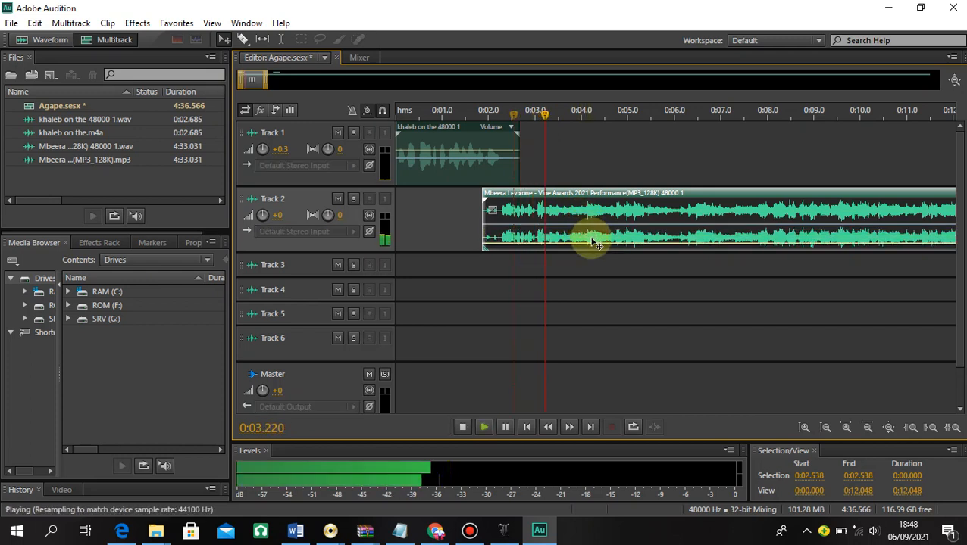
left_click_drag(590, 245, 587, 221)
key("space")
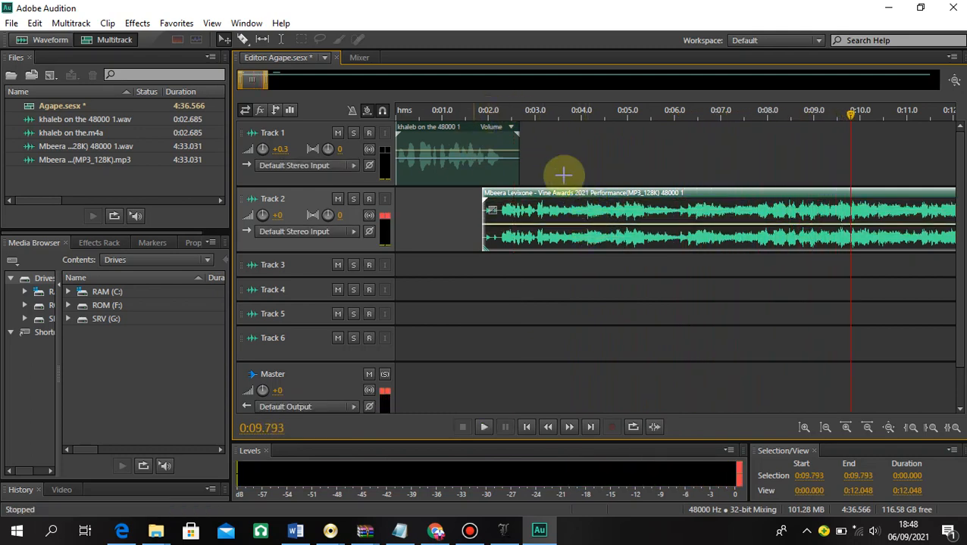
left_click_drag(848, 119, 356, 110)
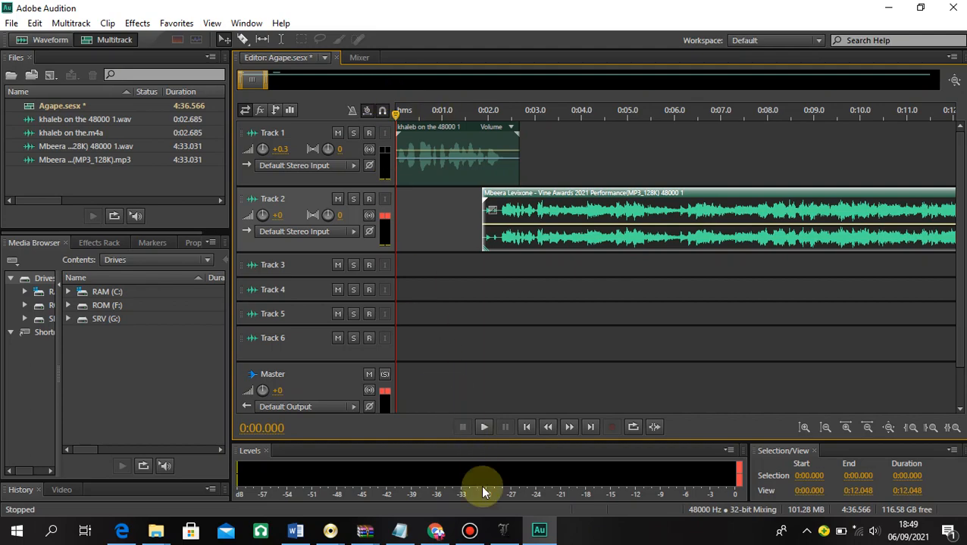
left_click(470, 531)
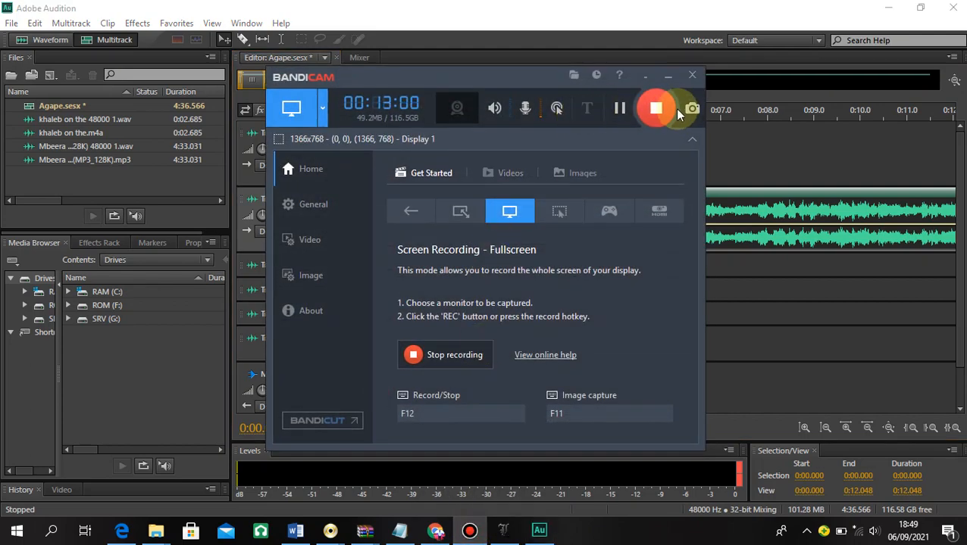